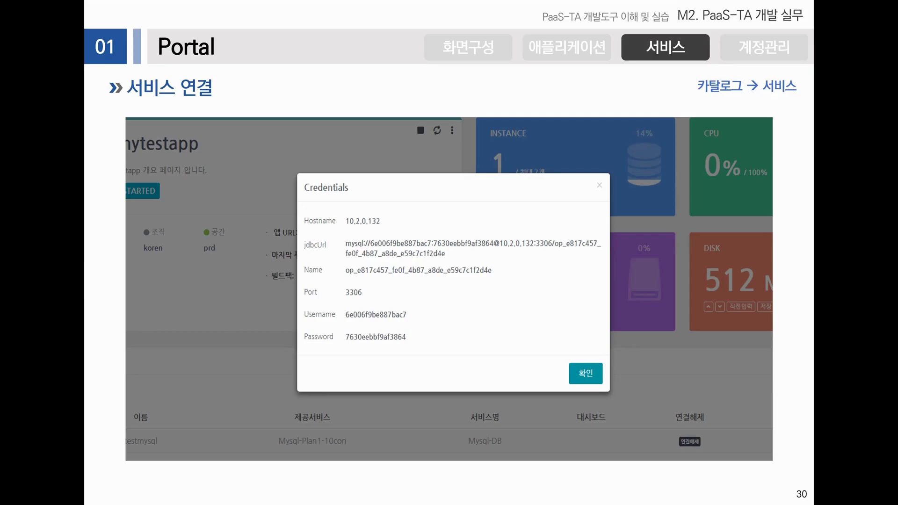
Step: Advance from slide 30 past the environment-variable slides to slide 34, '계정관리'
key(Right)
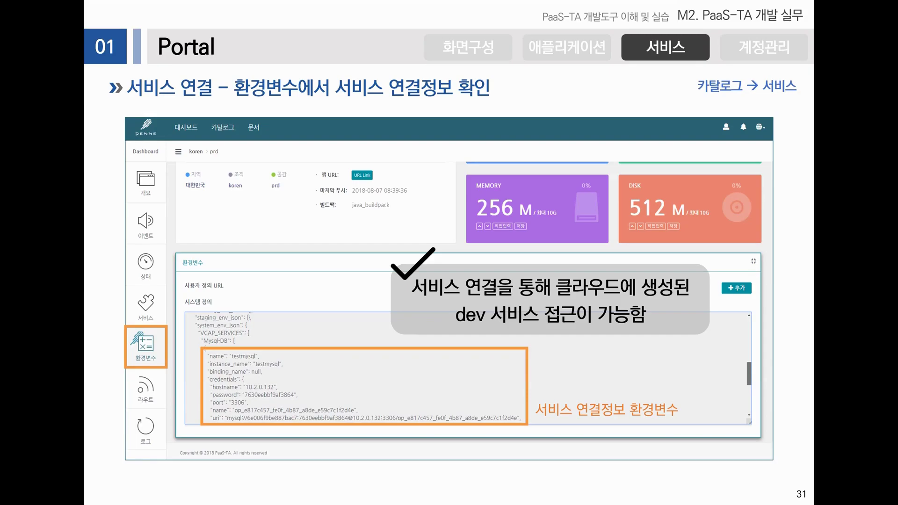
key(Right)
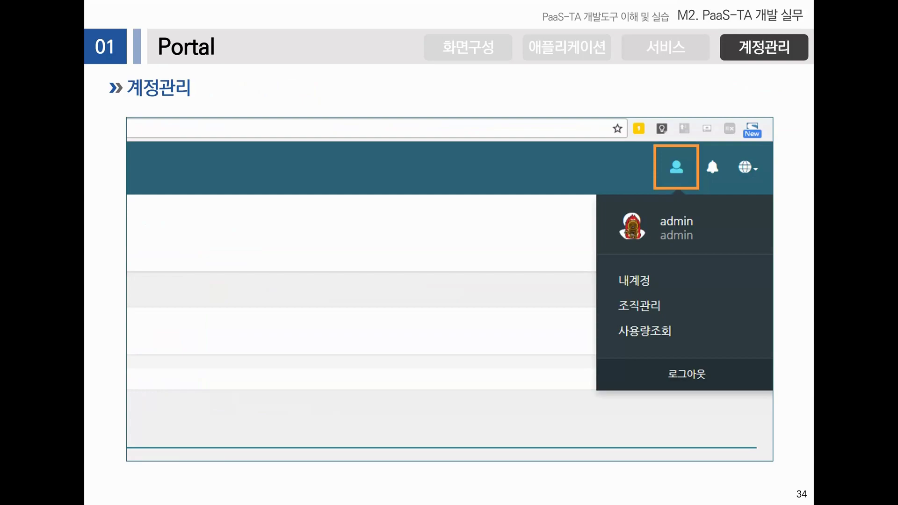
Step: Step through slides 35 (내 계정), 36 (조직관리) and 37 (문서) to the 실습 slide
key(Right)
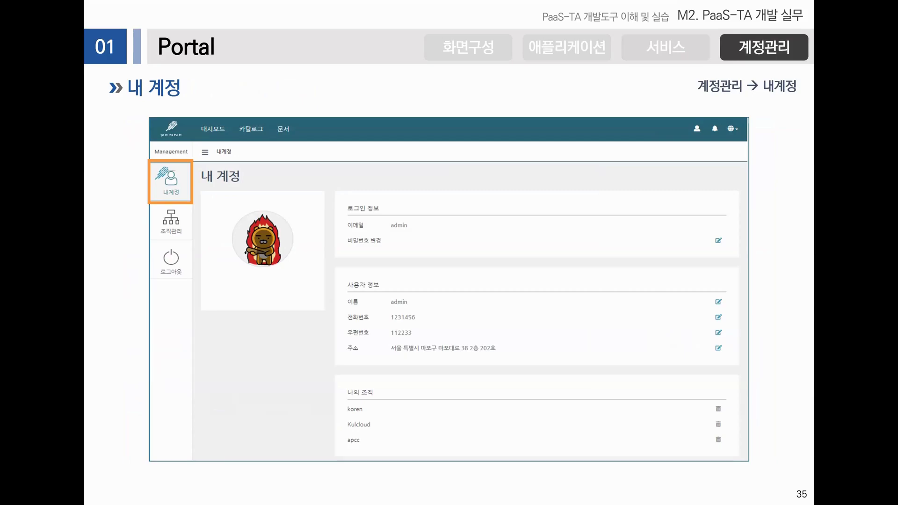
key(Right)
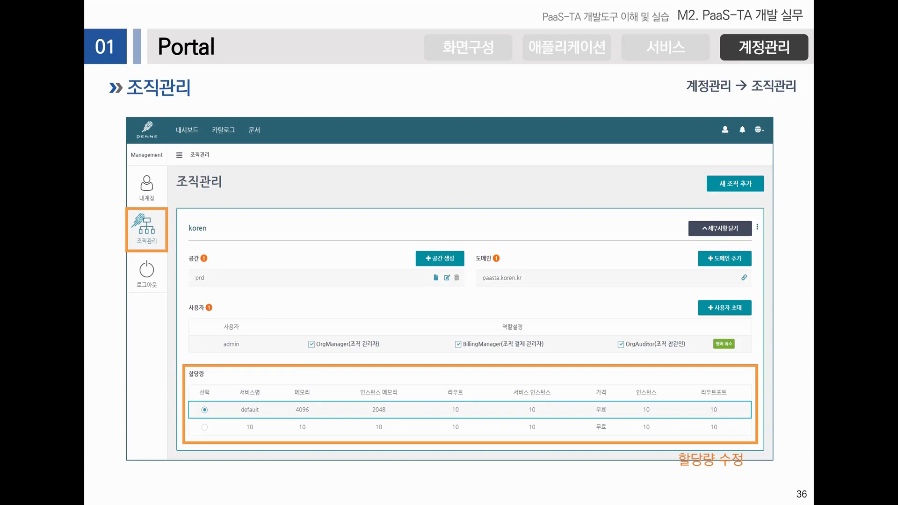
key(Right)
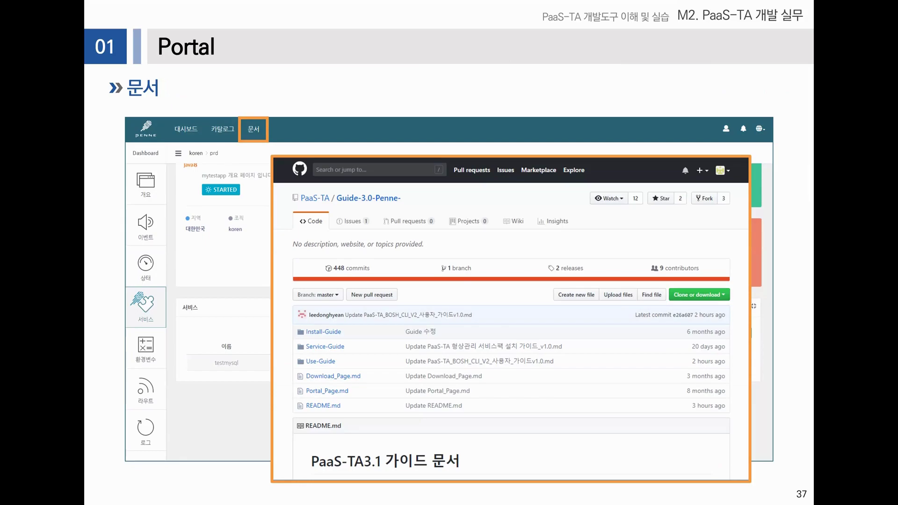
key(Right)
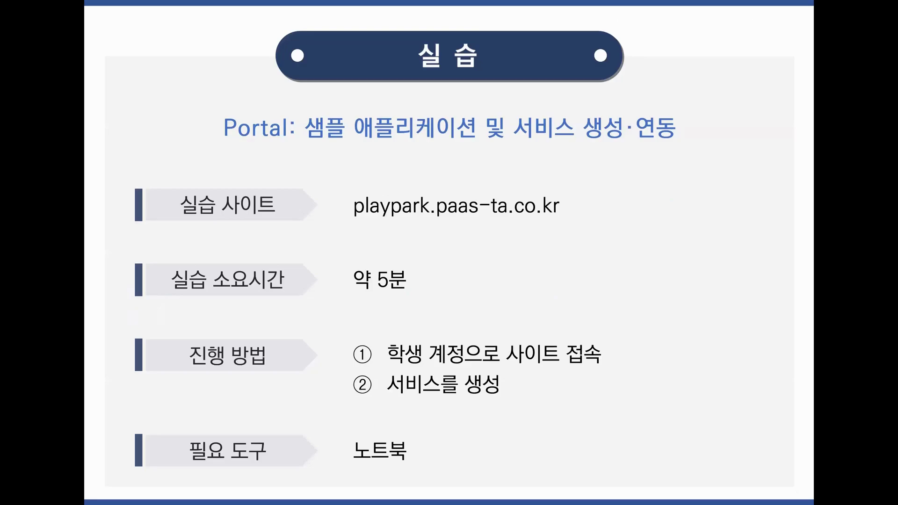
Step: Advance to the service catalog slide showing the Mysql DBMS card
key(Right)
key(Right)
key(Right)
key(Right)
key(Right)
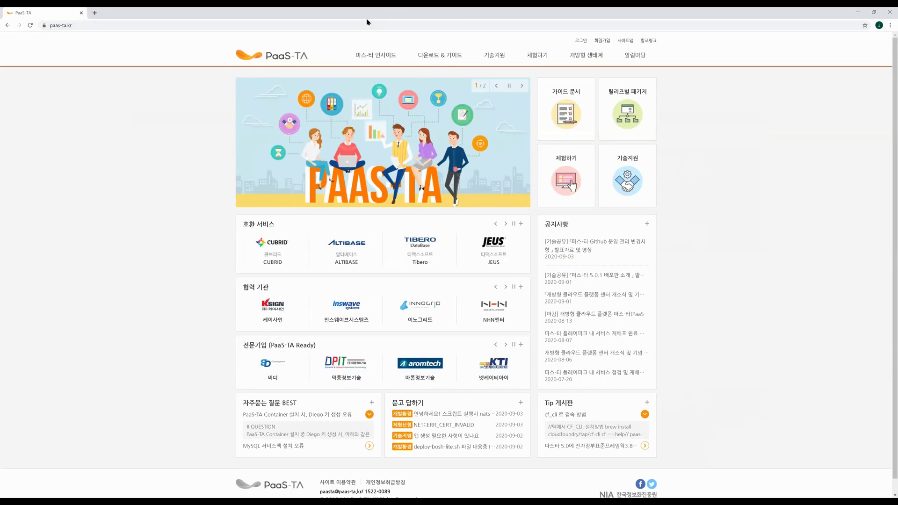
Step: Go to the 체험하기 page and bring the PlayPark cards into view
click(537, 56)
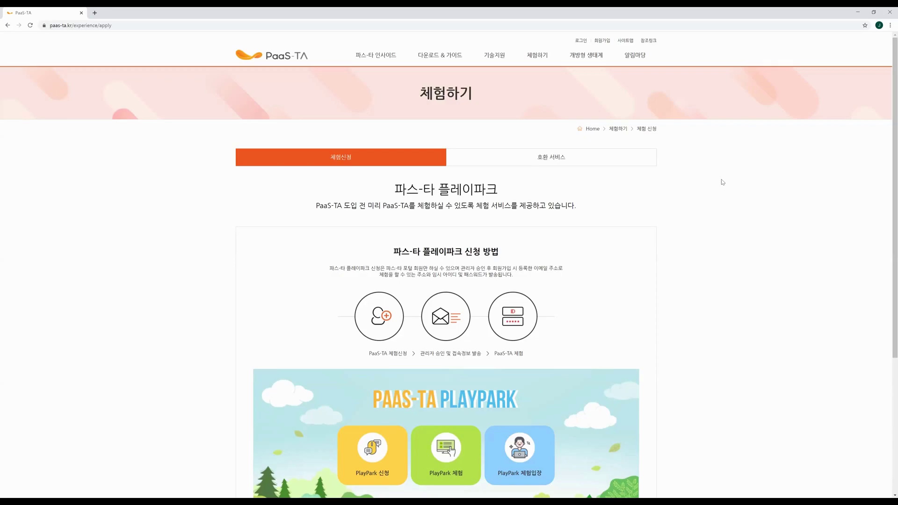
scroll(723, 182, down, 3)
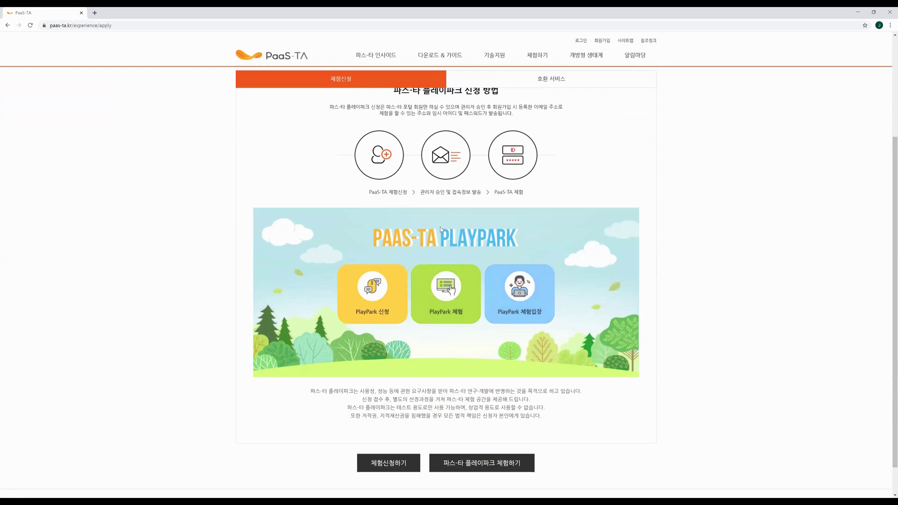
Step: Sign in from the PlayPark 신청 card with the member ID and password, declining password saving
click(364, 295)
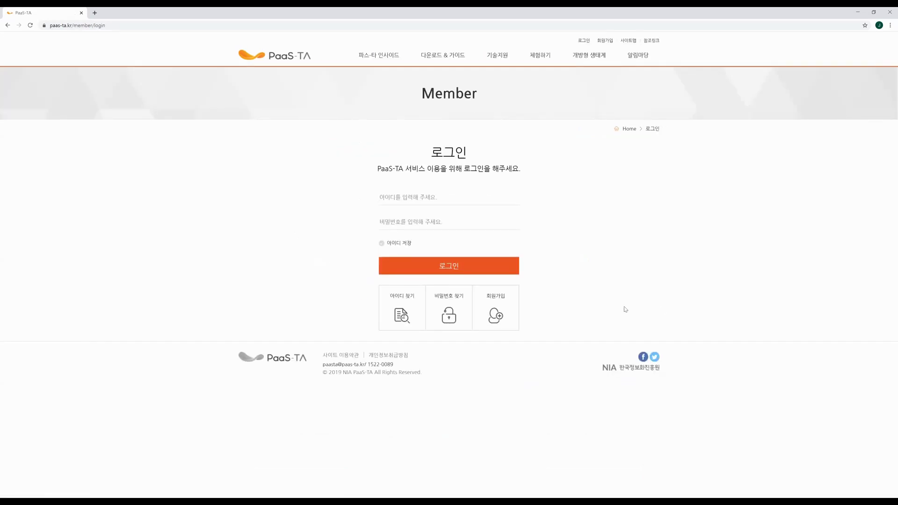
text(sjm)
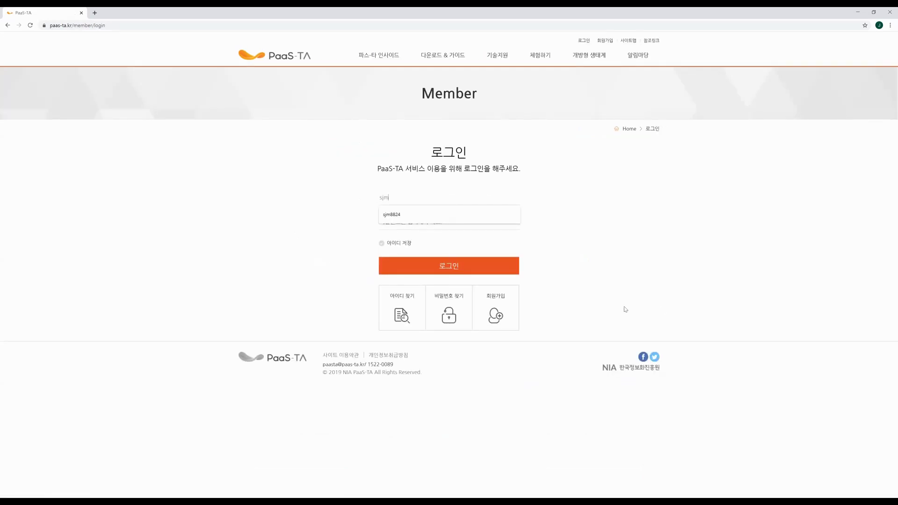
text(8824s)
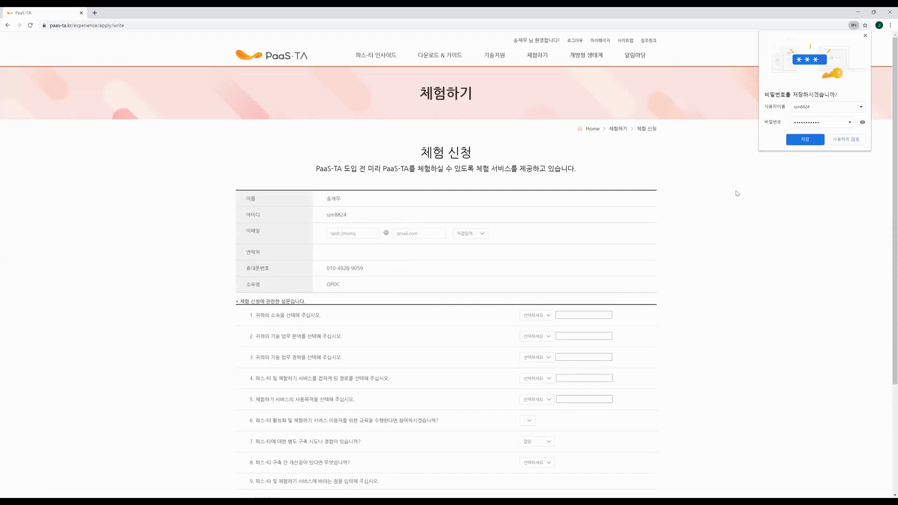
click(852, 141)
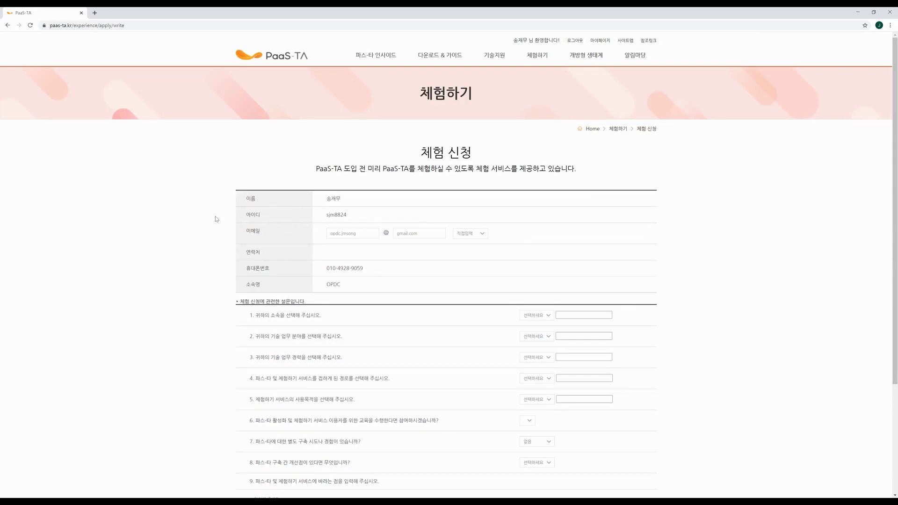
scroll(421, 287, down, 2)
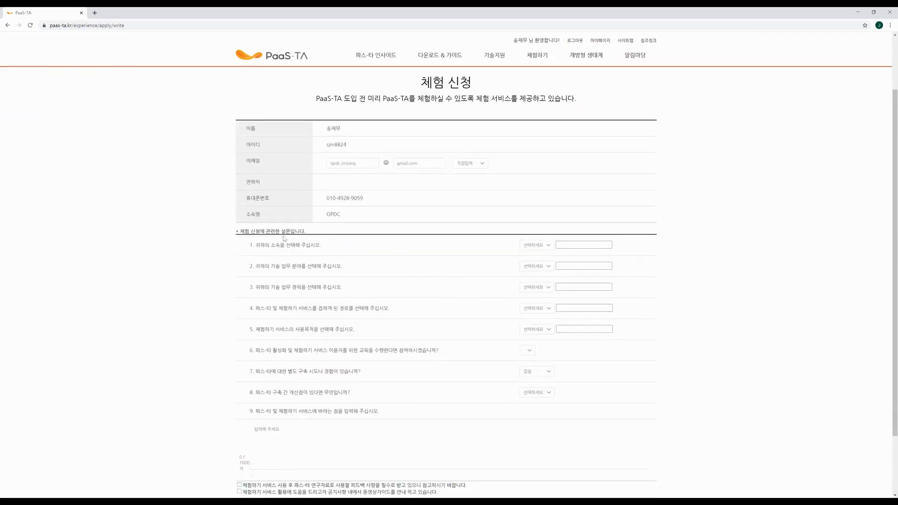
scroll(410, 300, down, 3)
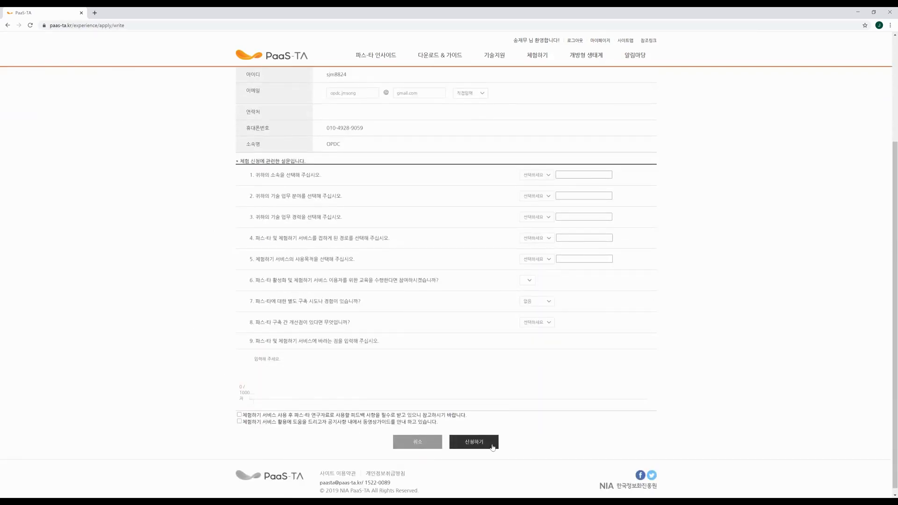
scroll(508, 391, up, 4)
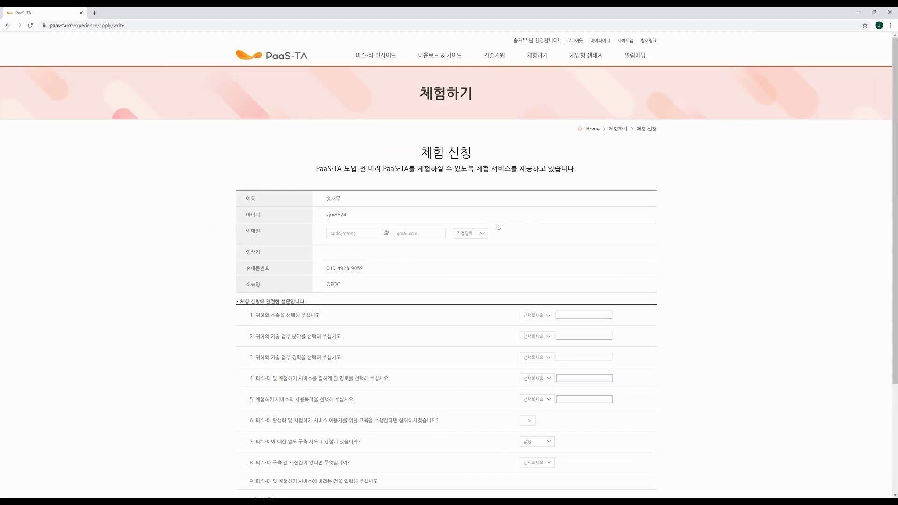
Step: Open the PlayPark trial portal and log in to the PaaS-TA 5.0 OpenStack environment
click(534, 56)
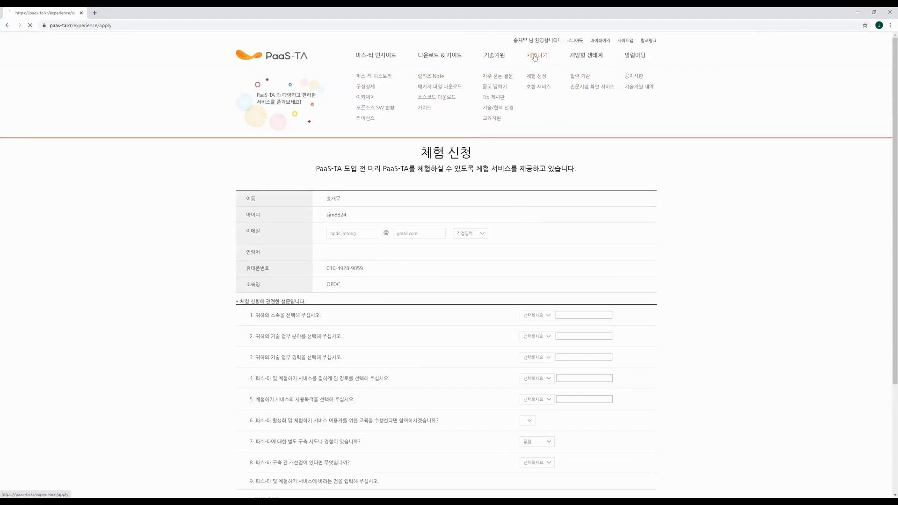
scroll(506, 167, down, 3)
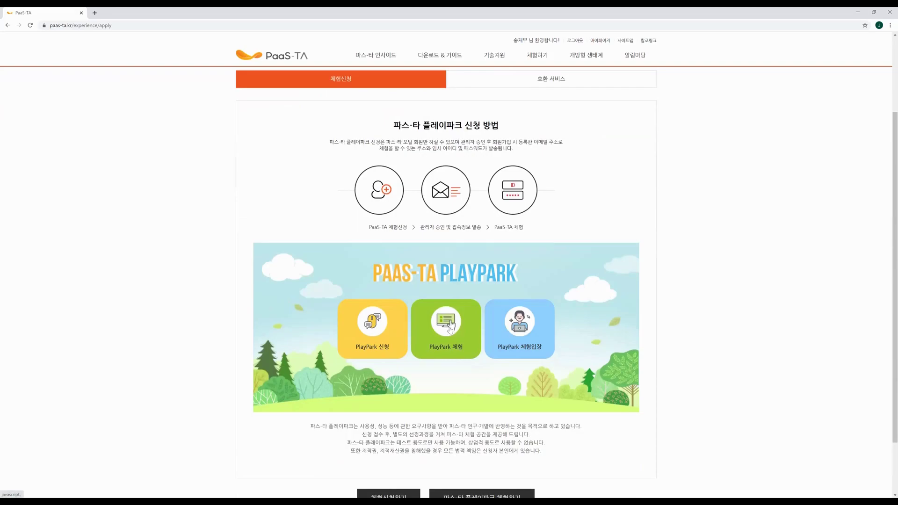
click(450, 327)
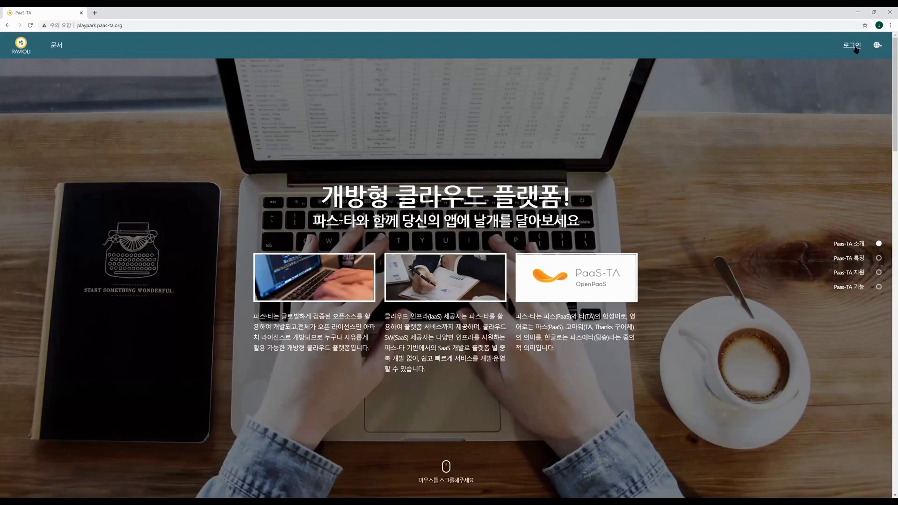
mouse_move(856, 48)
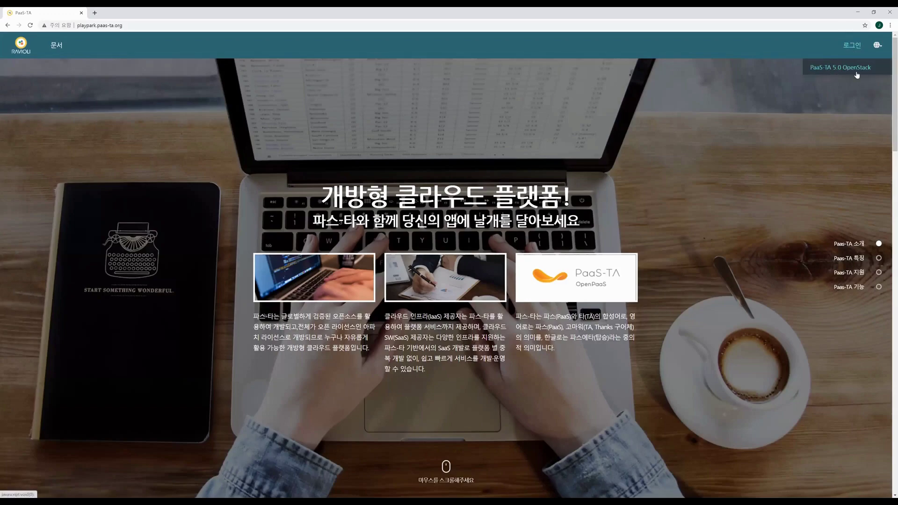
click(849, 71)
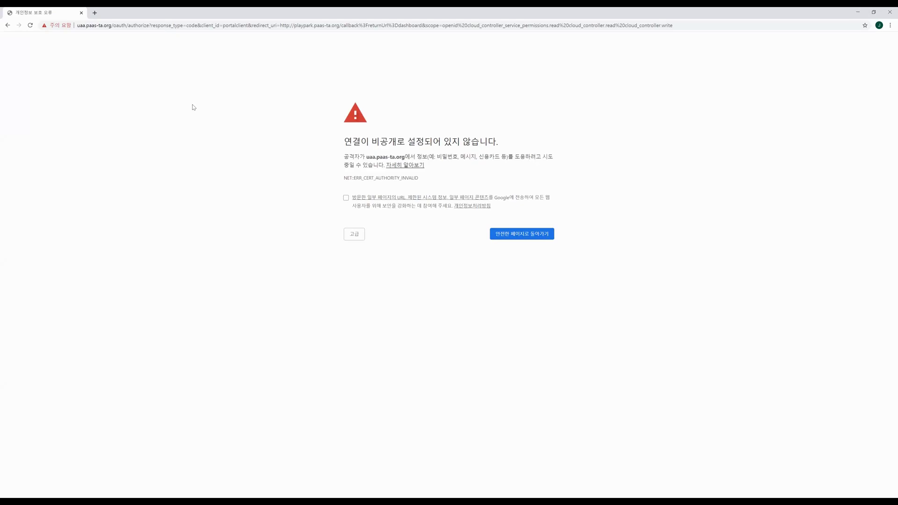
Step: Proceed past the warning via 고급 to uaa.paas-ta.org (안전하지 않음)
click(355, 235)
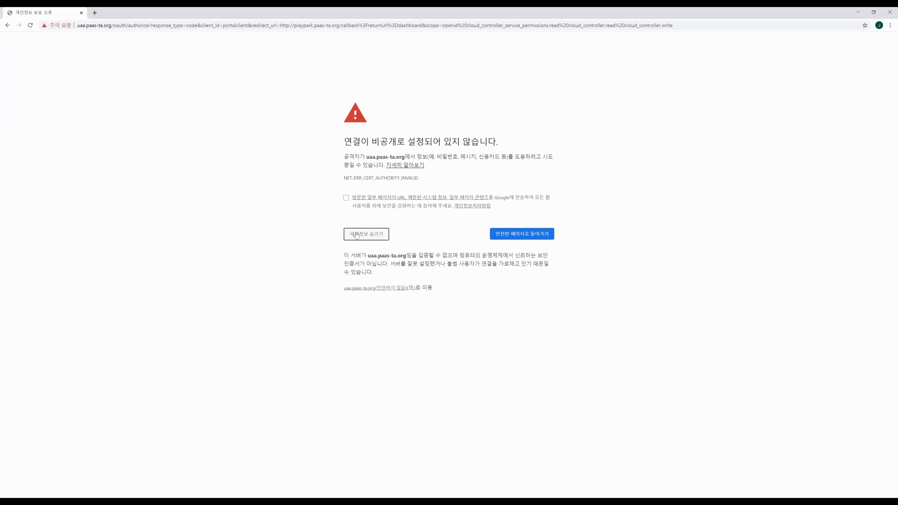
click(391, 289)
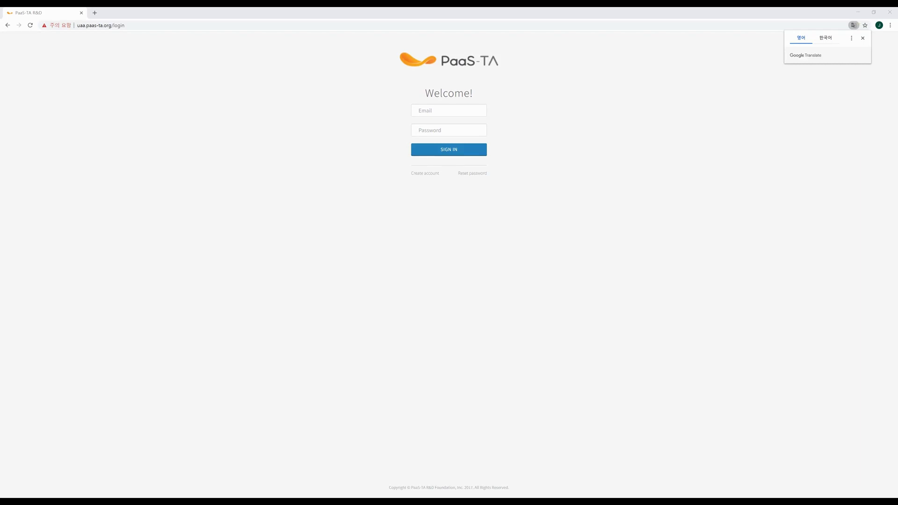
click(469, 110)
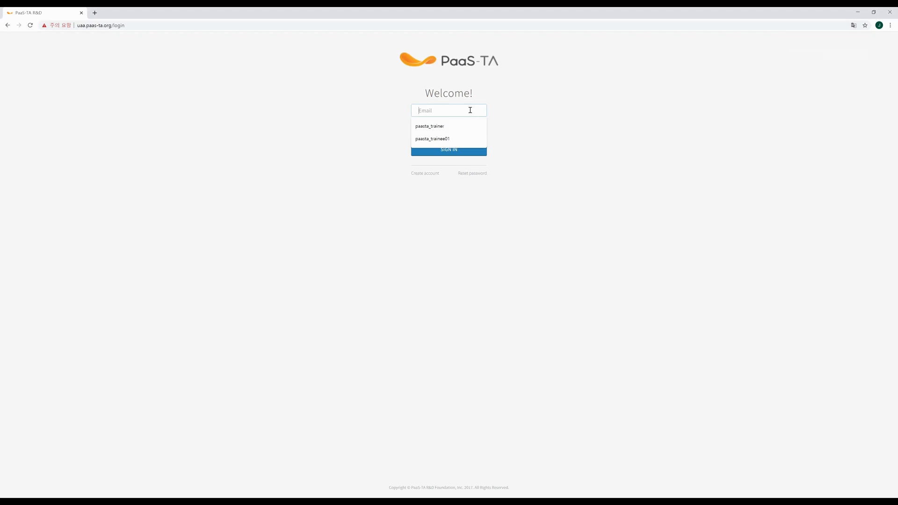
key(Down)
key(Return)
key(Tab)
text(••••)
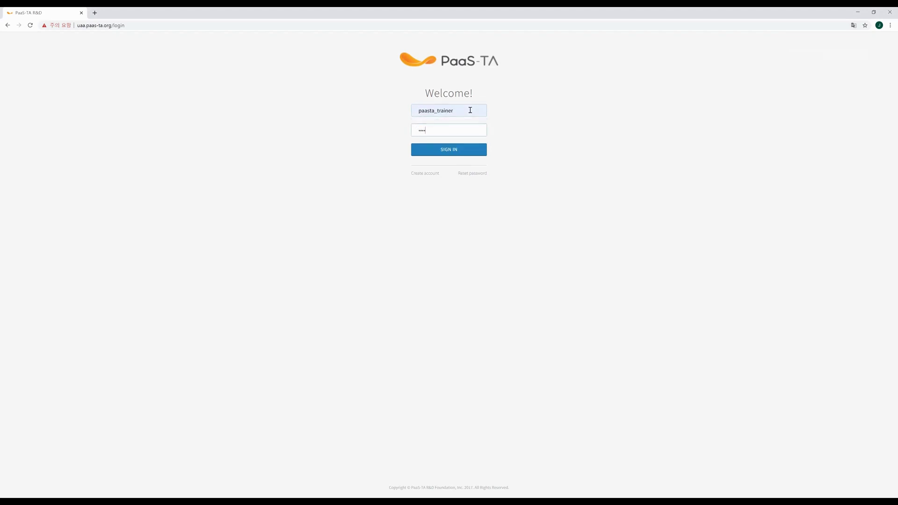
text(•)
key(Return)
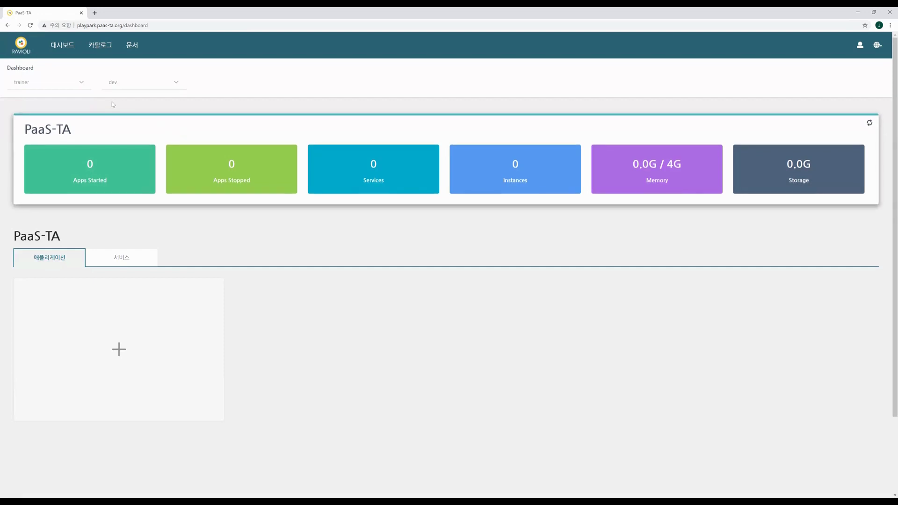
click(73, 85)
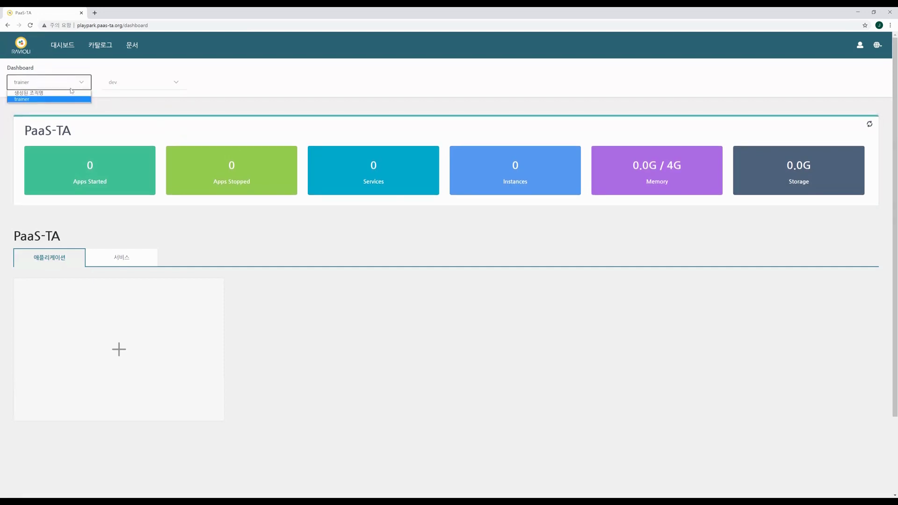
click(140, 85)
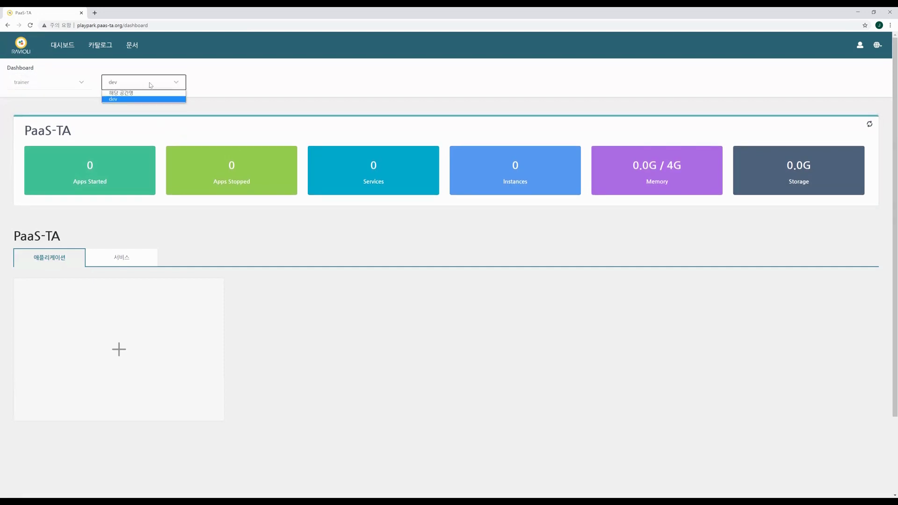
click(295, 107)
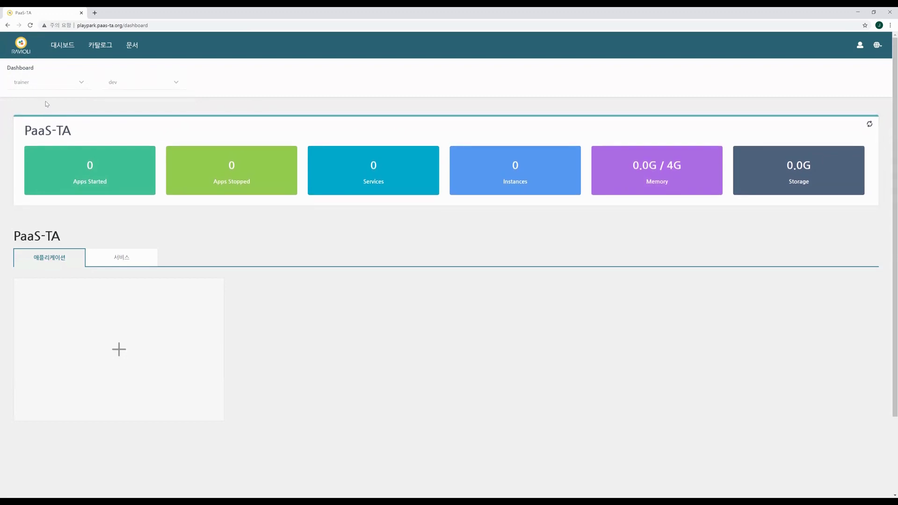
click(38, 85)
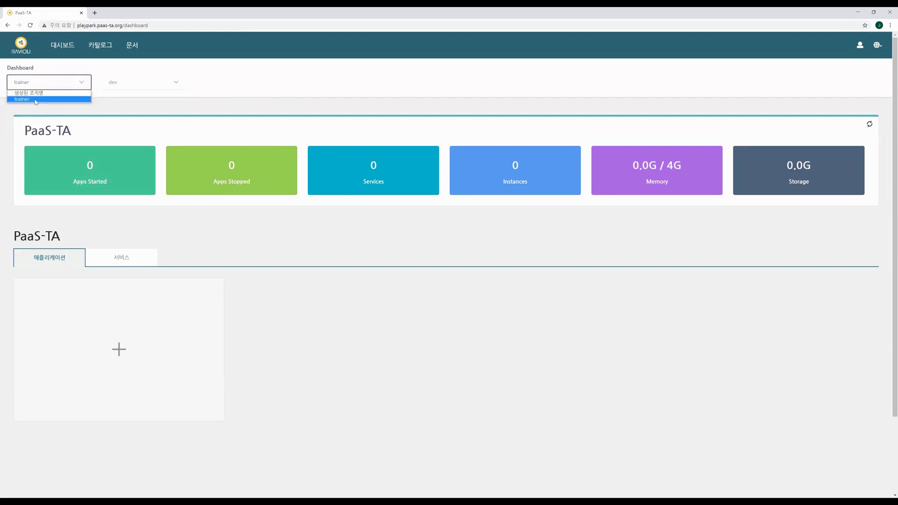
click(35, 100)
click(155, 83)
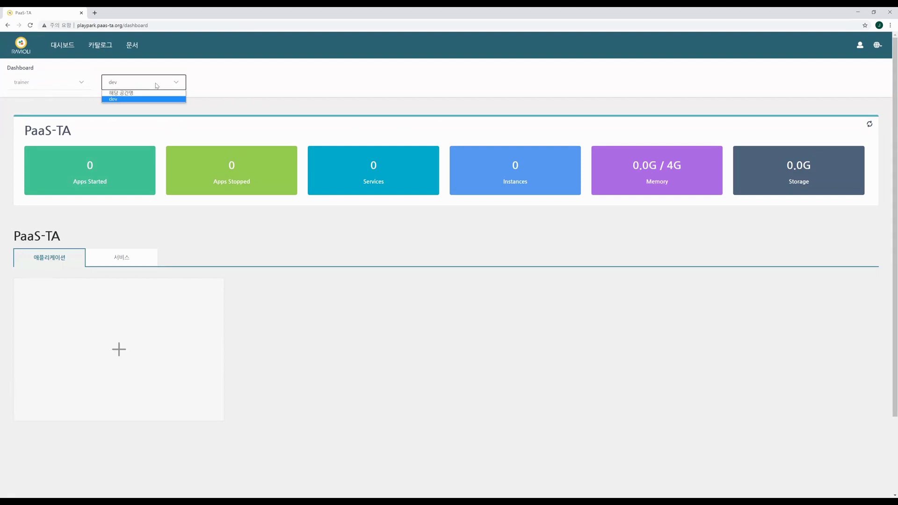
click(156, 86)
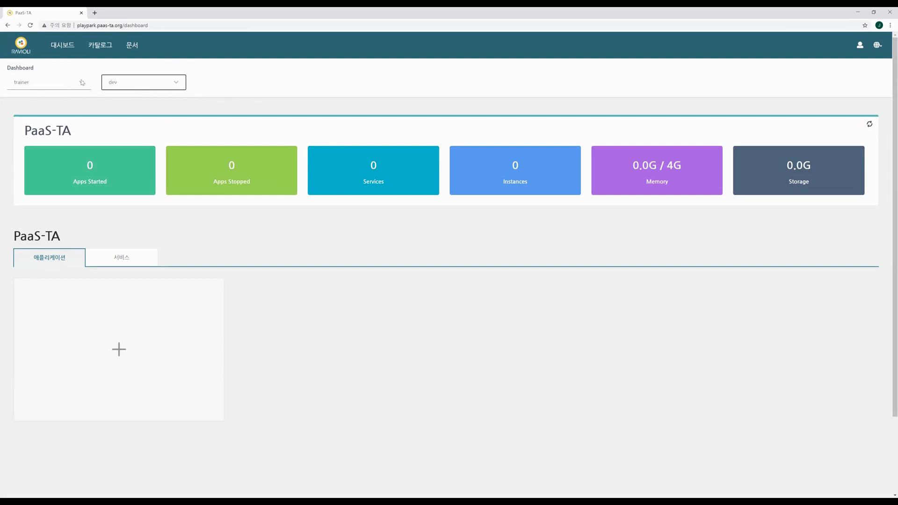
click(155, 86)
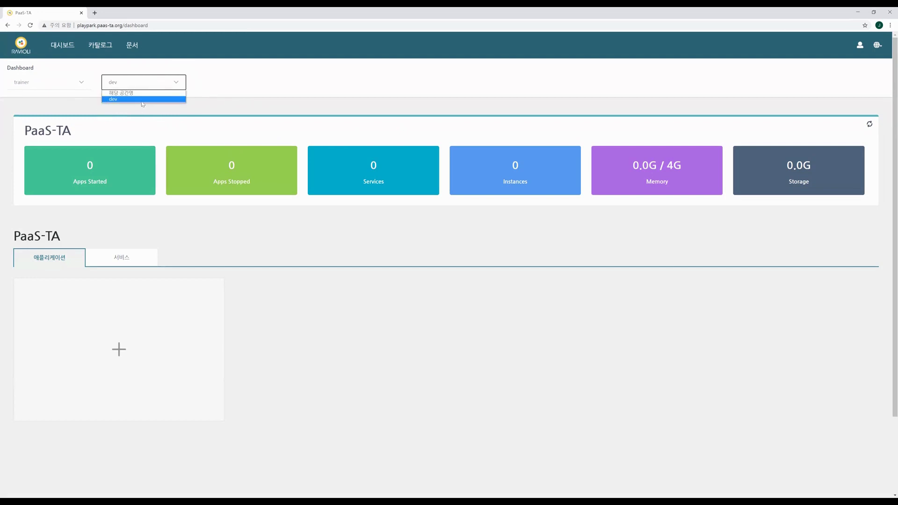
click(241, 104)
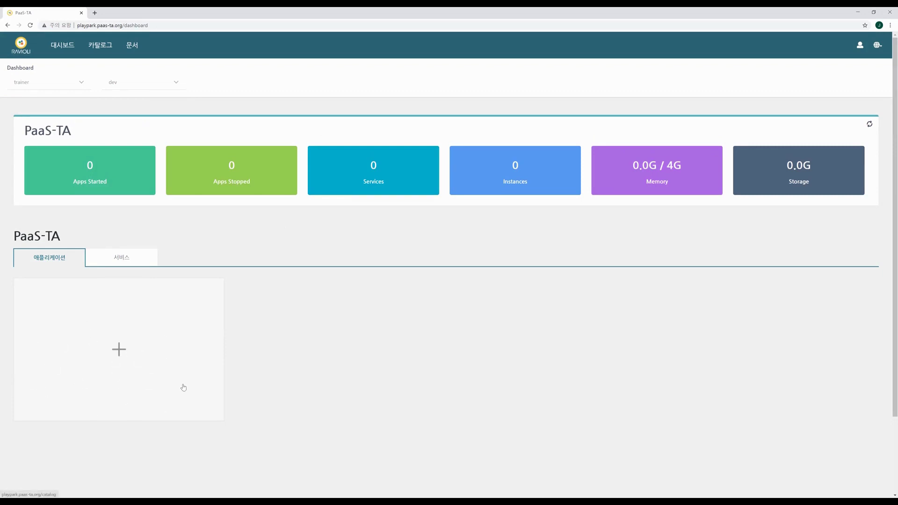
click(128, 260)
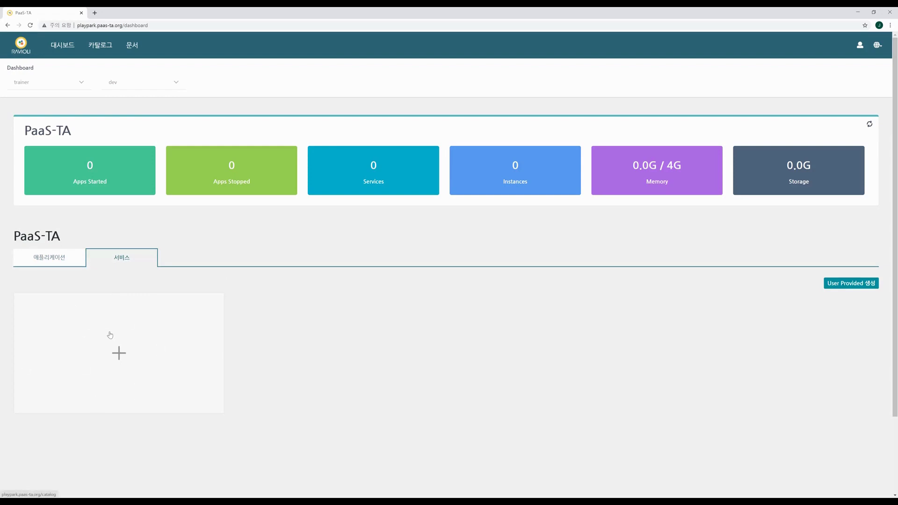
click(56, 262)
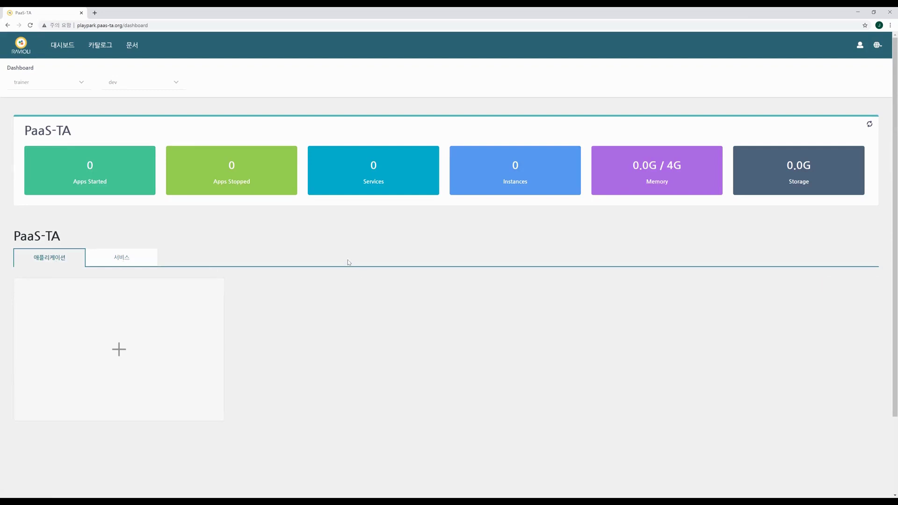
click(105, 51)
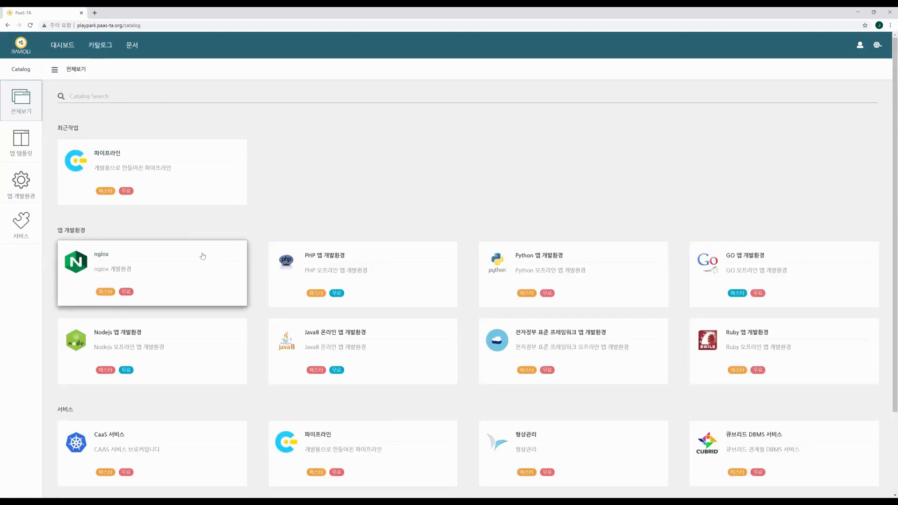
Step: Scroll through the catalog down to the Mysql, RabbitMQ and Mongo-DB services and back up
scroll(131, 220, down, 1)
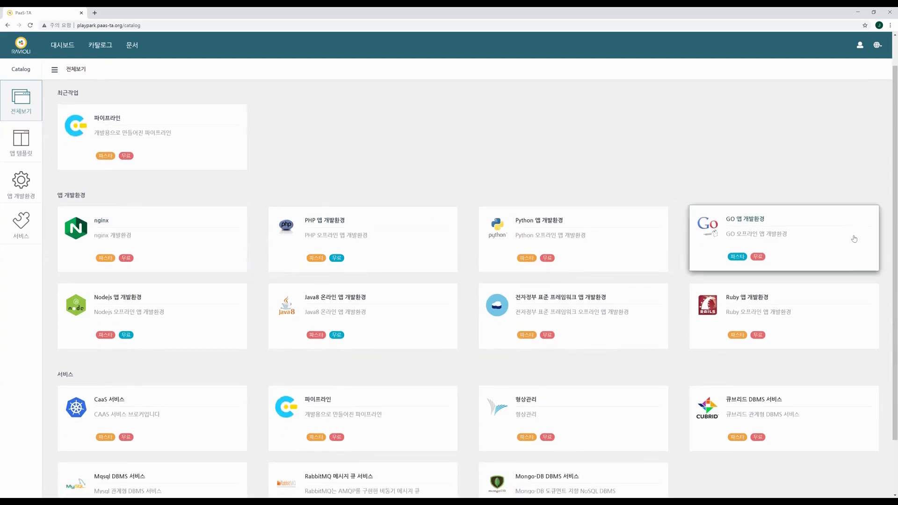
scroll(156, 342, down, 2)
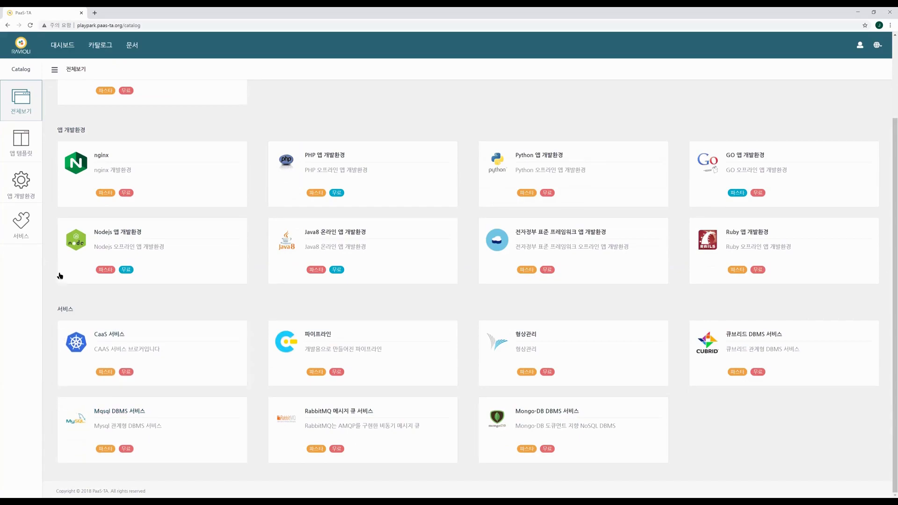
scroll(73, 178, up, 3)
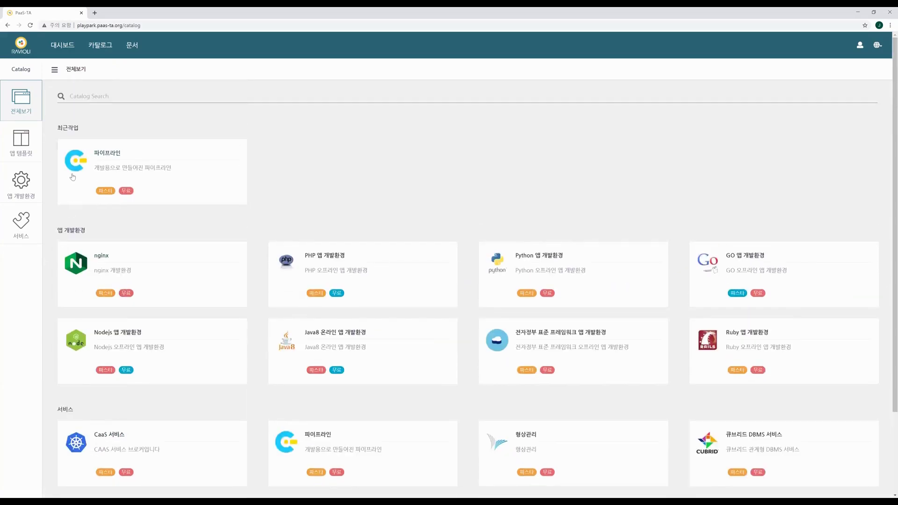
click(136, 49)
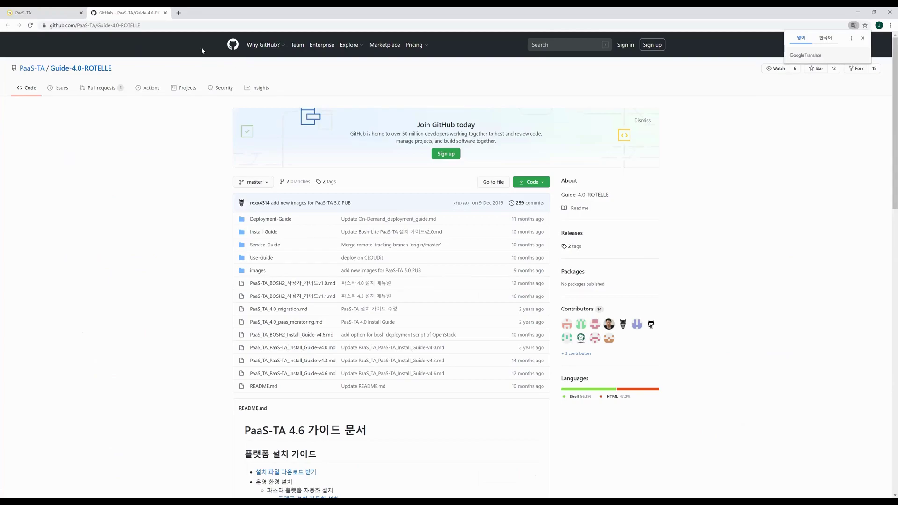
click(165, 13)
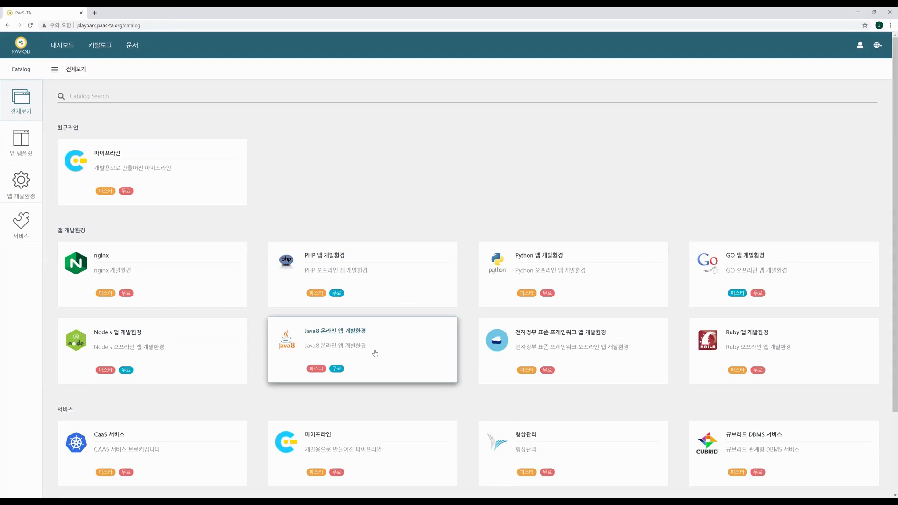
Step: Open the Java8 온라인 앱 개발환경 card and look over its description and app form
click(349, 338)
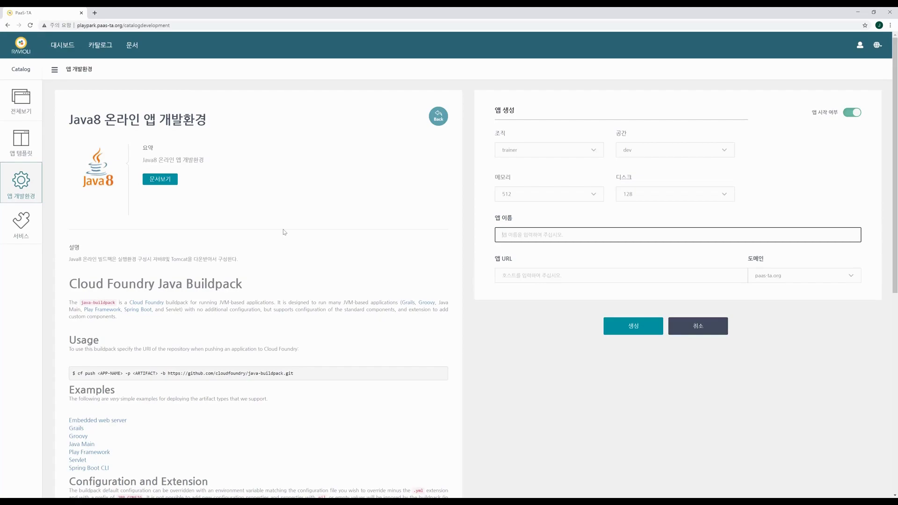
scroll(55, 240, down, 2)
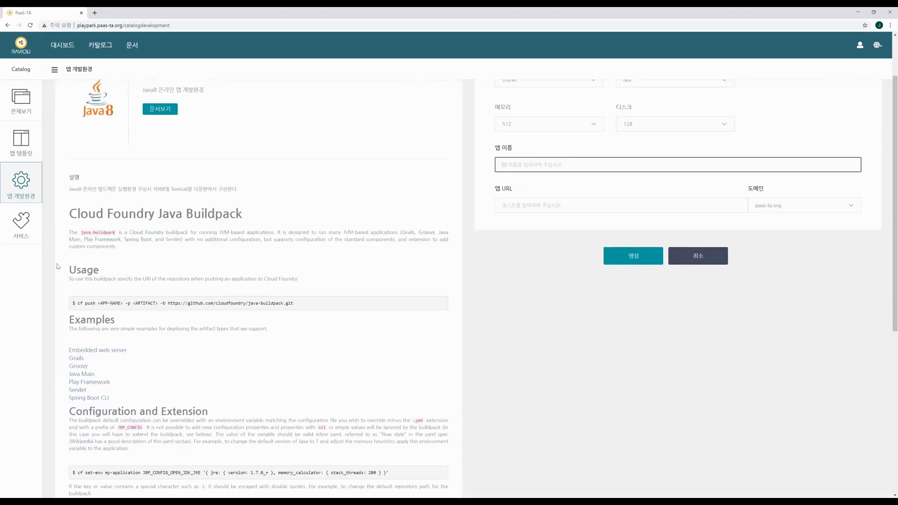
scroll(57, 264, down, 5)
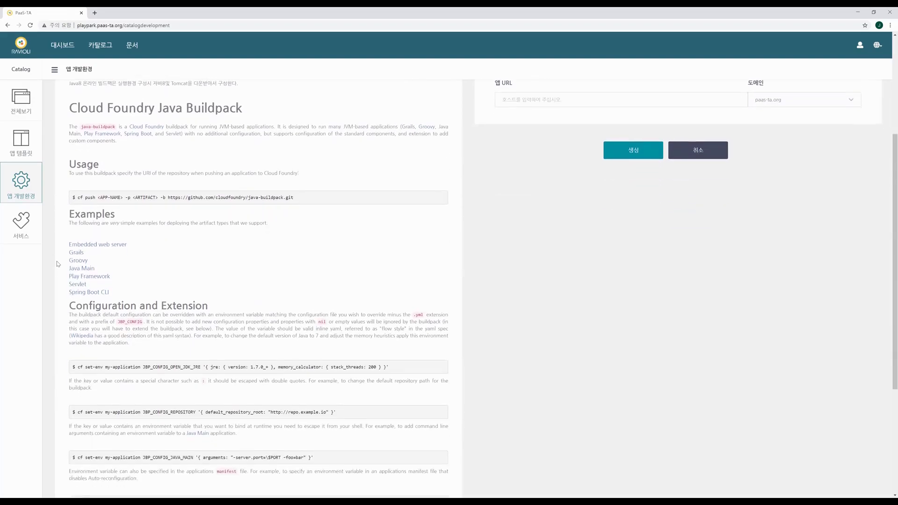
scroll(57, 262, down, 2)
scroll(56, 260, up, 8)
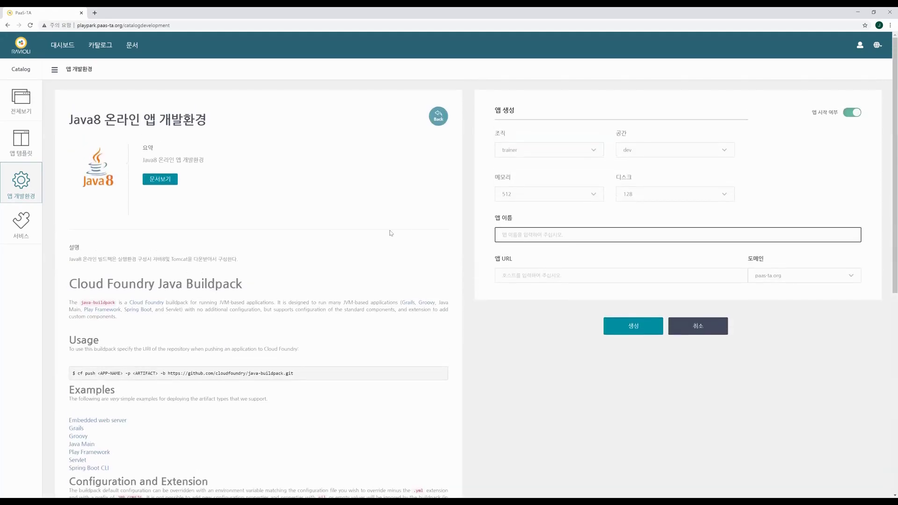
Step: Keep trainer/dev, set memory to 1024 MB and disk to 256 MB, then focus the app name
click(570, 150)
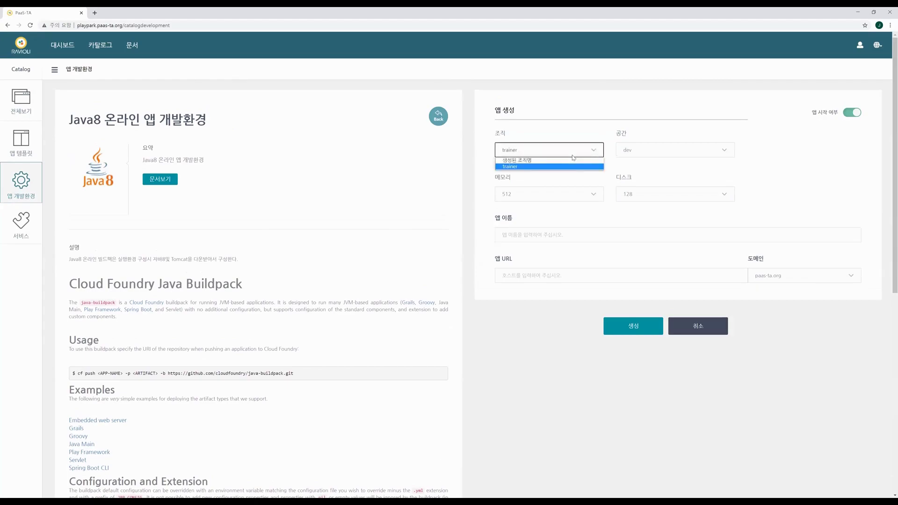
click(578, 155)
click(667, 153)
click(668, 153)
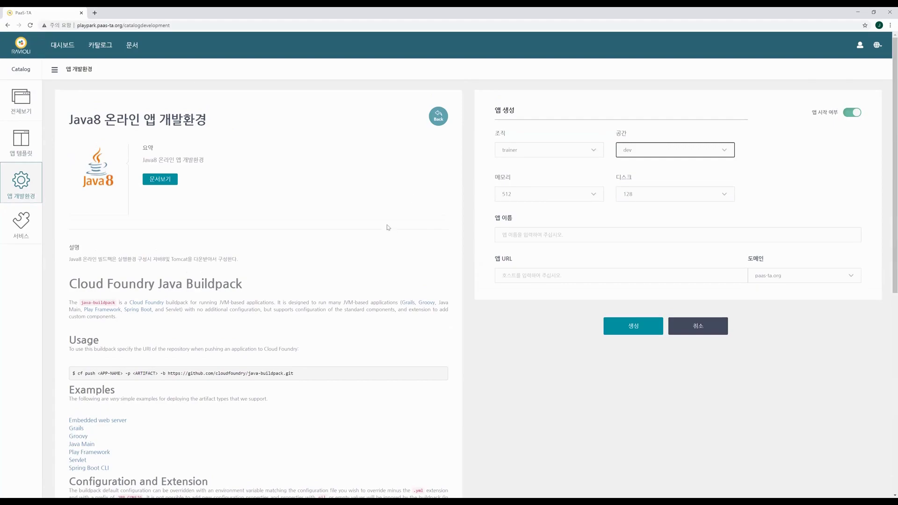
click(543, 193)
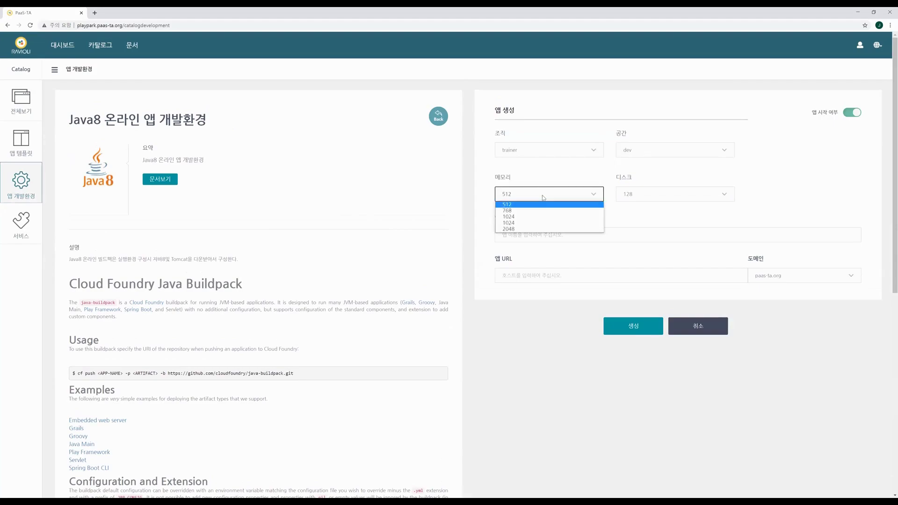
click(539, 217)
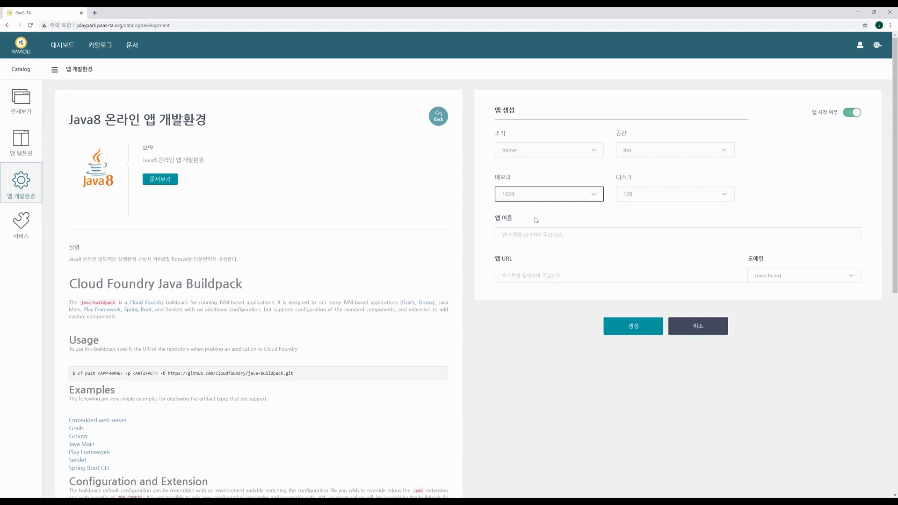
click(667, 199)
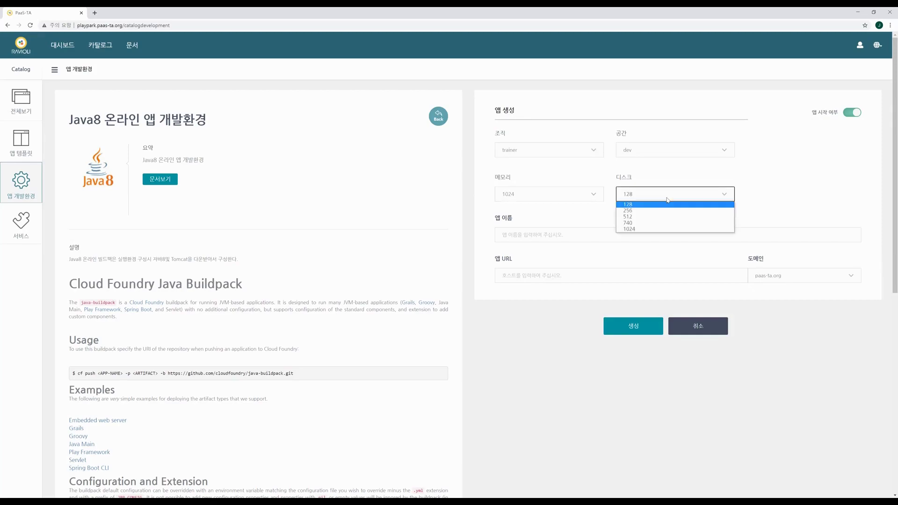
click(647, 211)
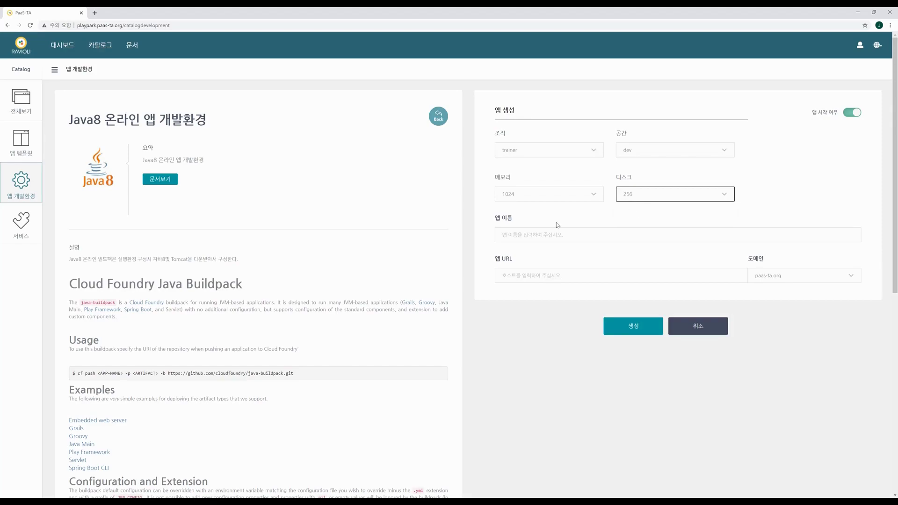
click(522, 238)
click(522, 239)
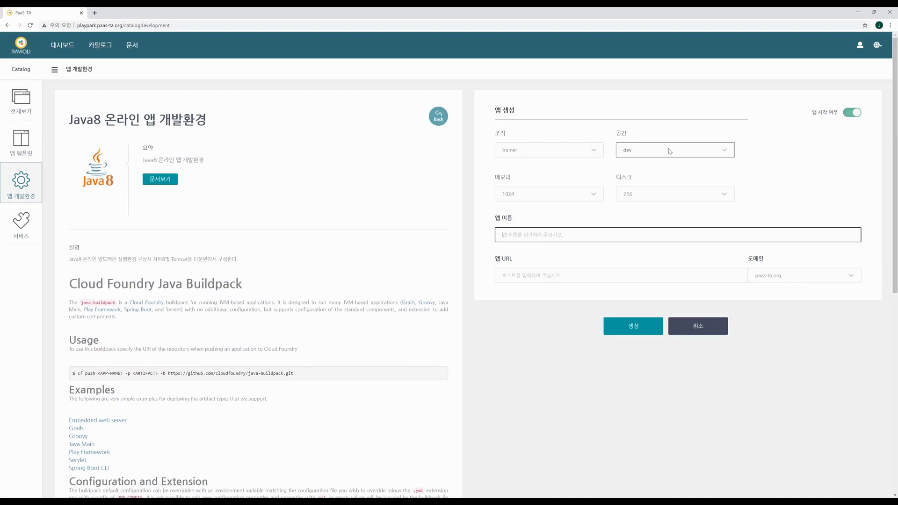
Step: Name the new Java8 app 'java8test' and create it
text(java)
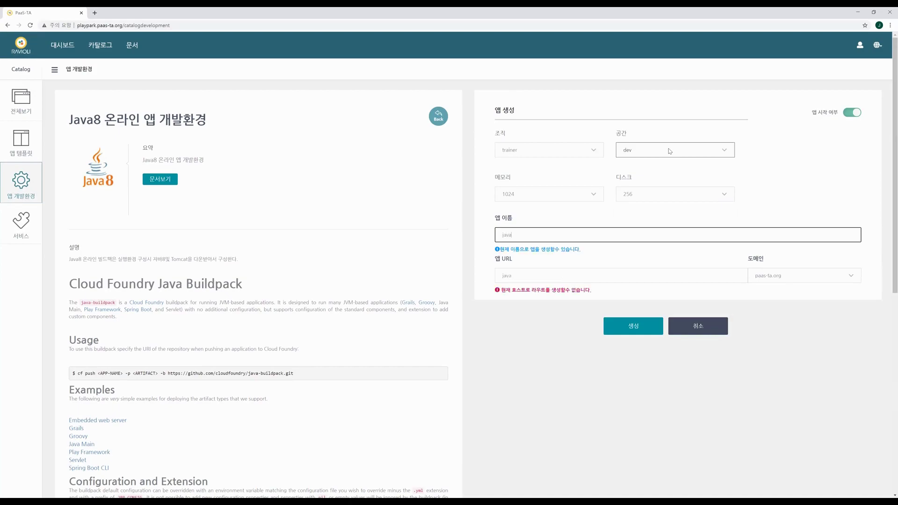
text(8test)
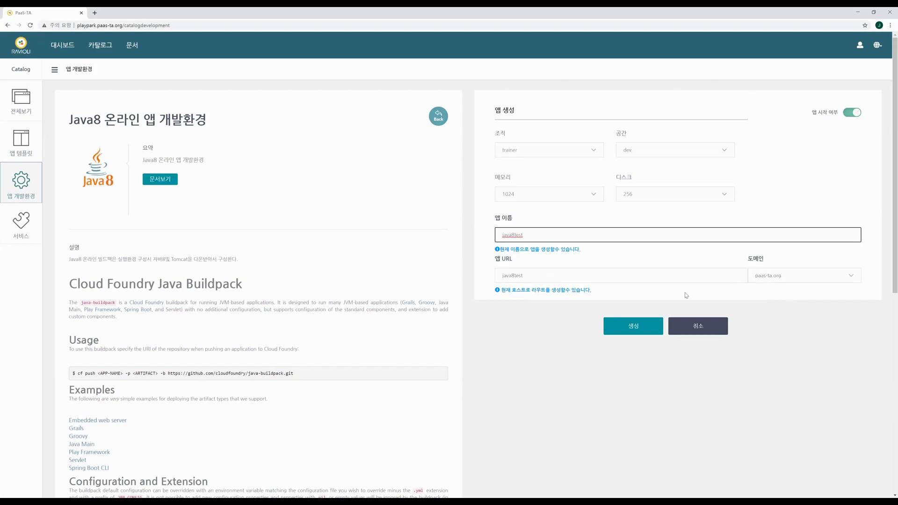
click(631, 332)
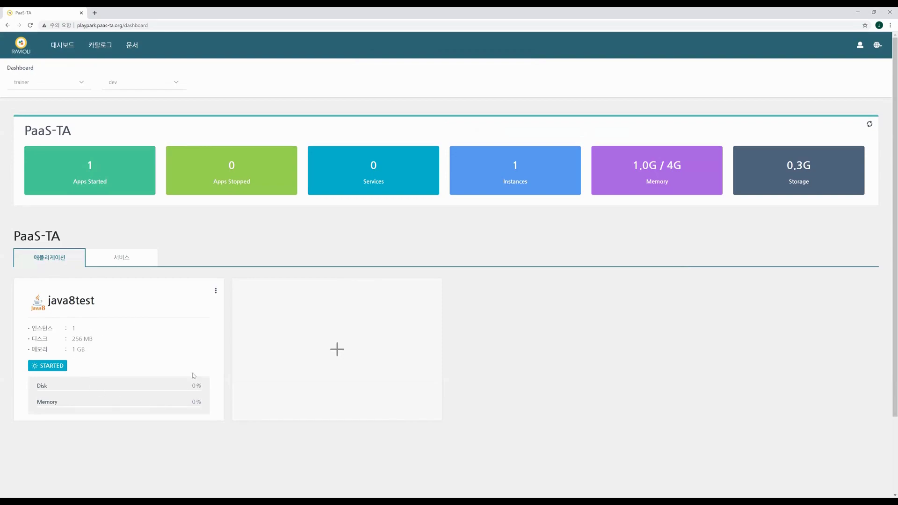
Step: Open the java8test app card from the dashboard to view its overview
click(86, 304)
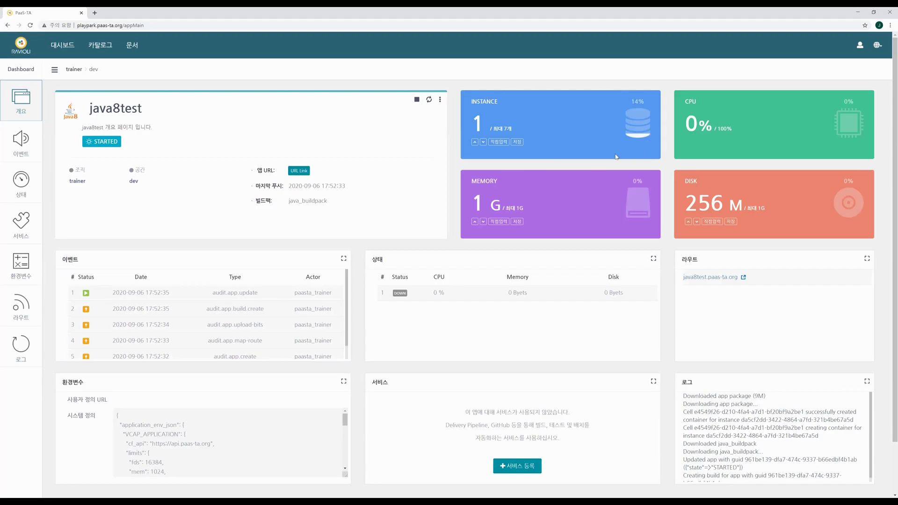
click(474, 142)
click(474, 142)
click(483, 142)
click(482, 143)
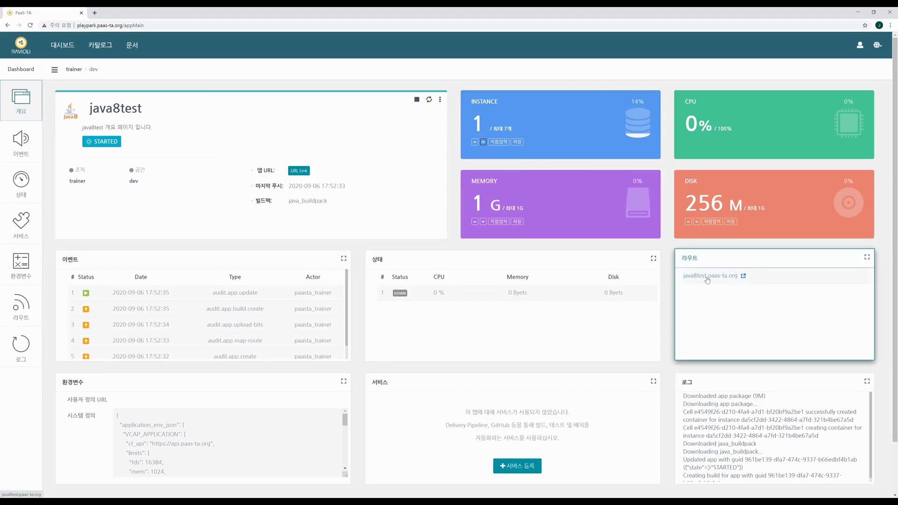
click(475, 141)
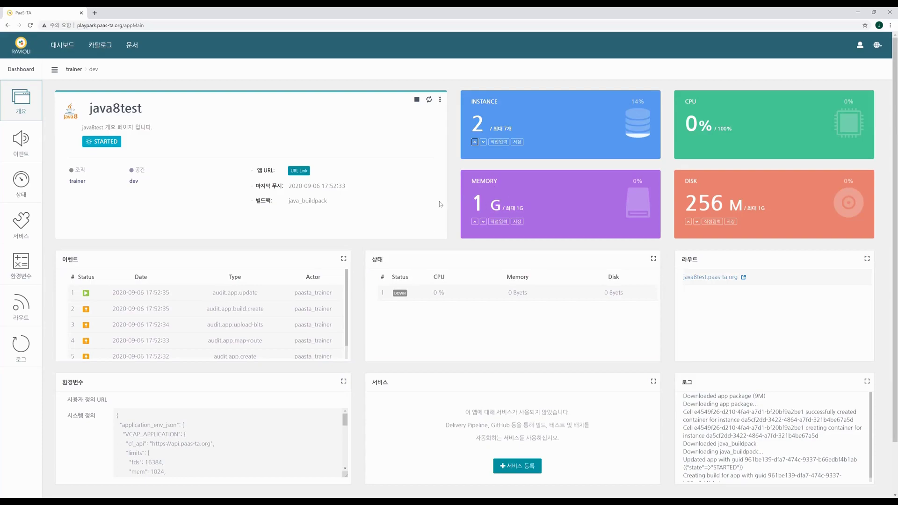
click(482, 143)
click(483, 222)
click(475, 222)
click(688, 222)
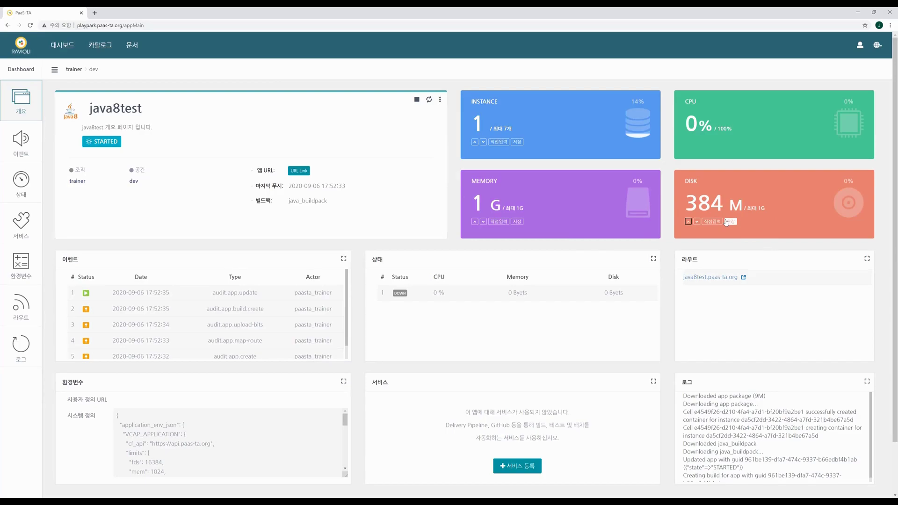
click(697, 221)
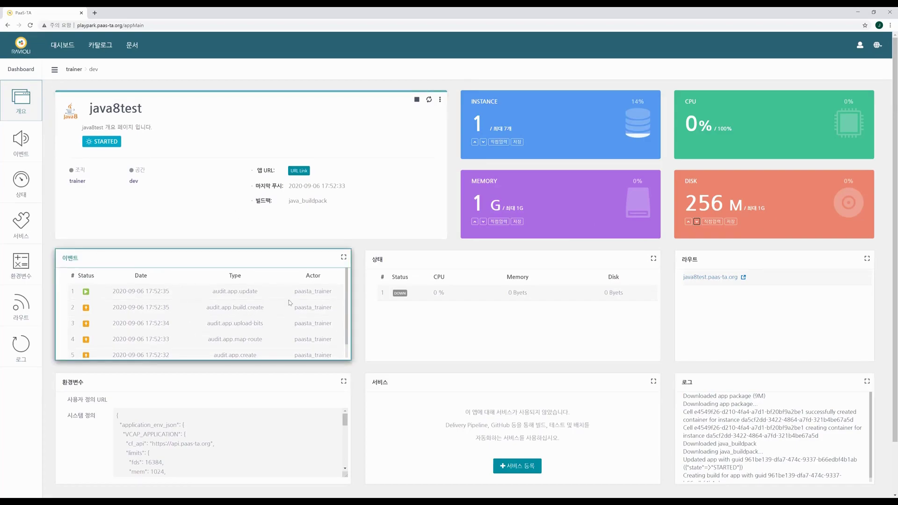
click(343, 257)
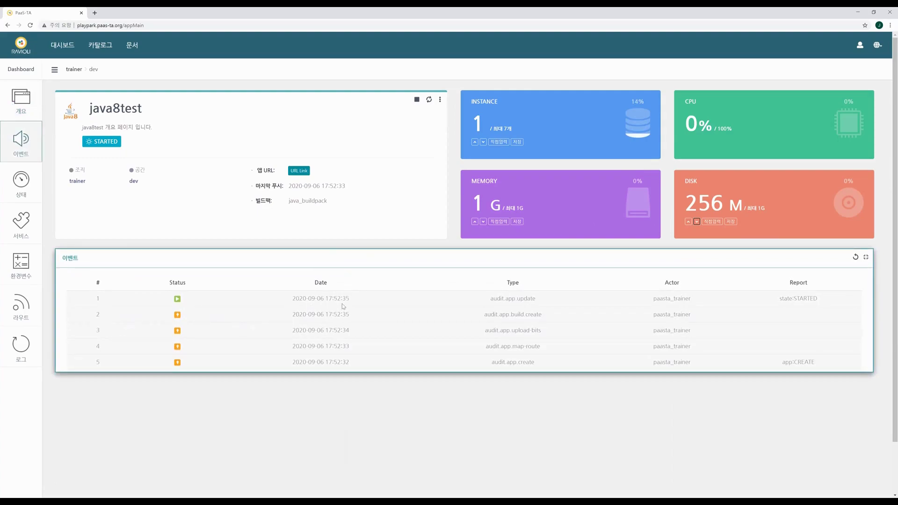
scroll(384, 337, down, 1)
drag(493, 327, 822, 329)
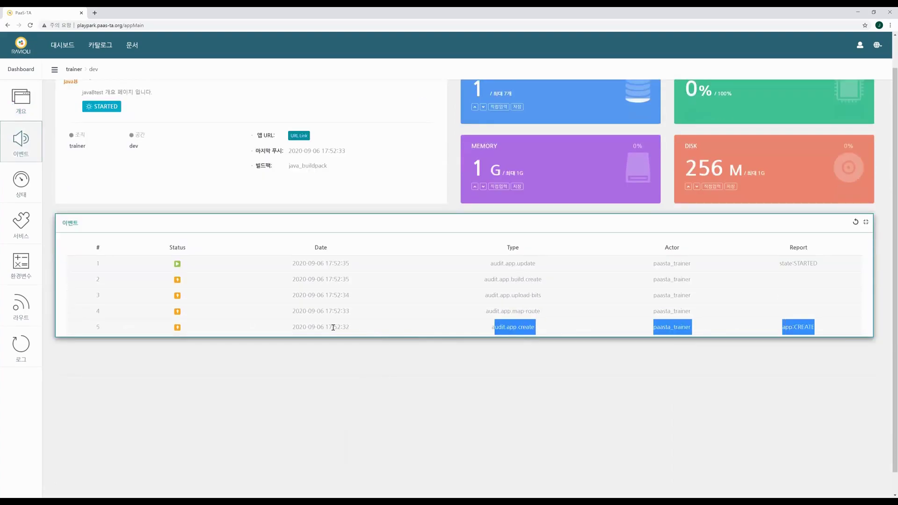
drag(326, 327, 355, 330)
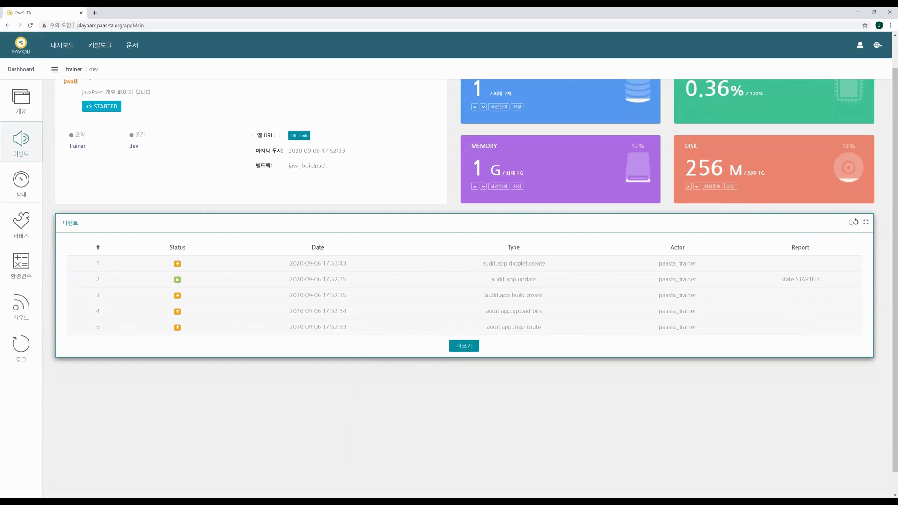
click(865, 223)
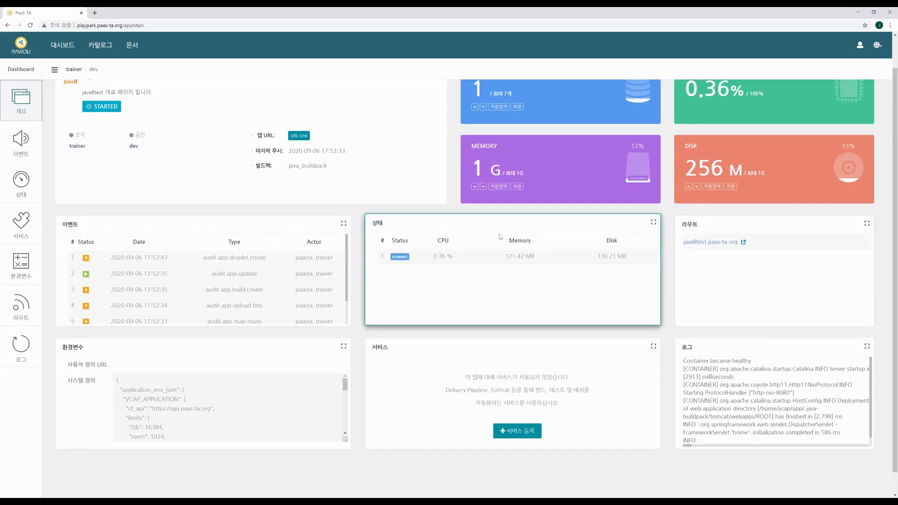
scroll(547, 224, up, 1)
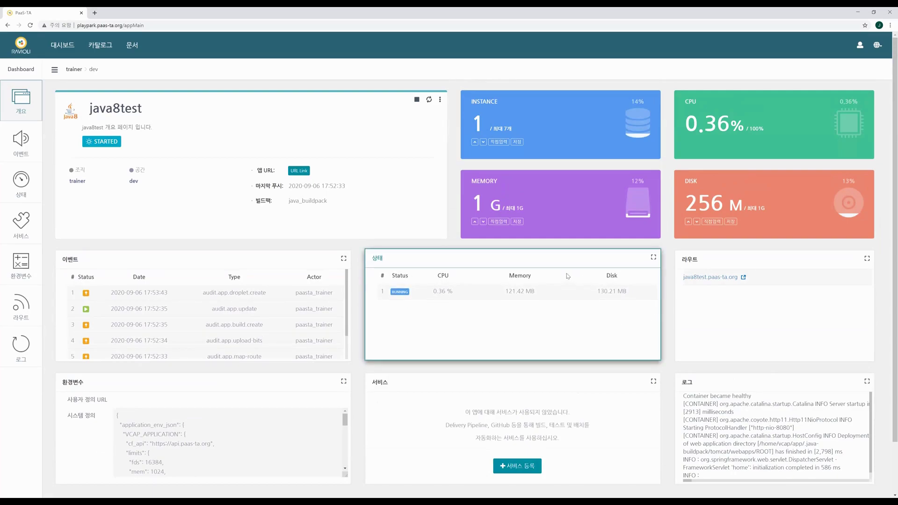
click(475, 141)
click(483, 142)
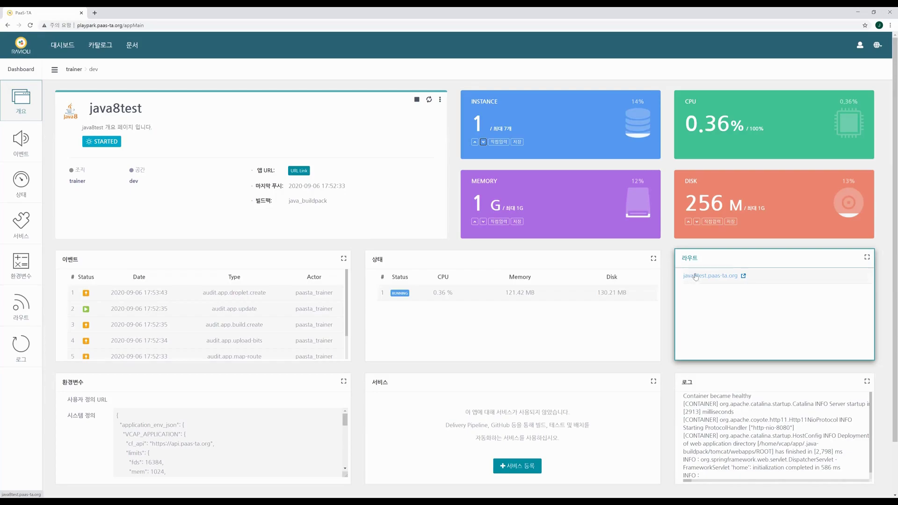
scroll(360, 280, down, 1)
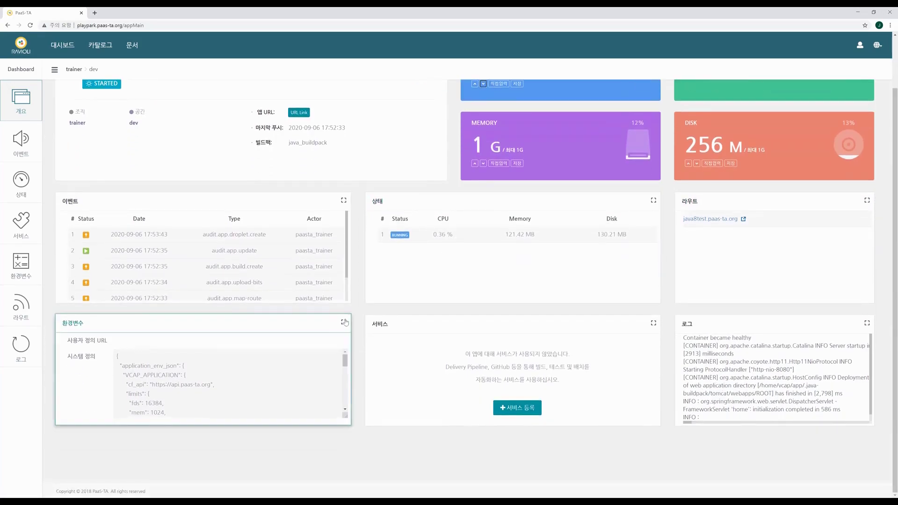
click(343, 323)
click(161, 260)
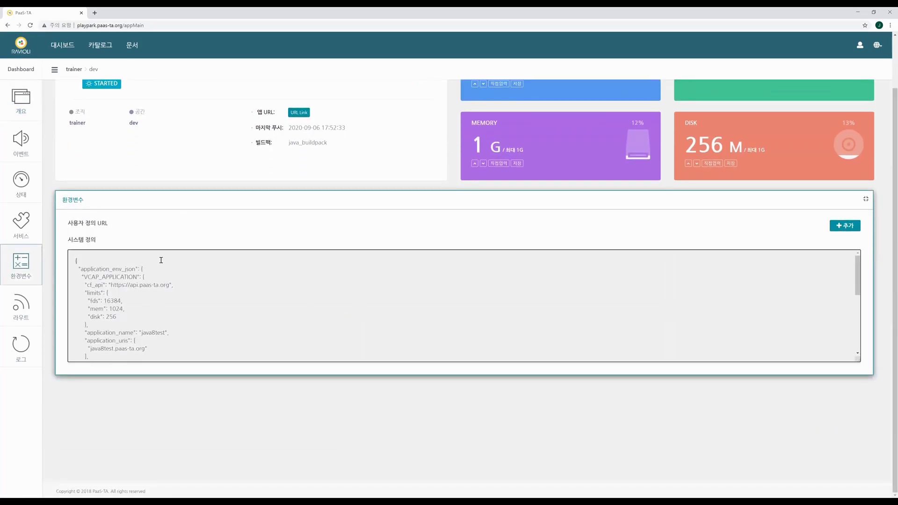
scroll(196, 268, down, 3)
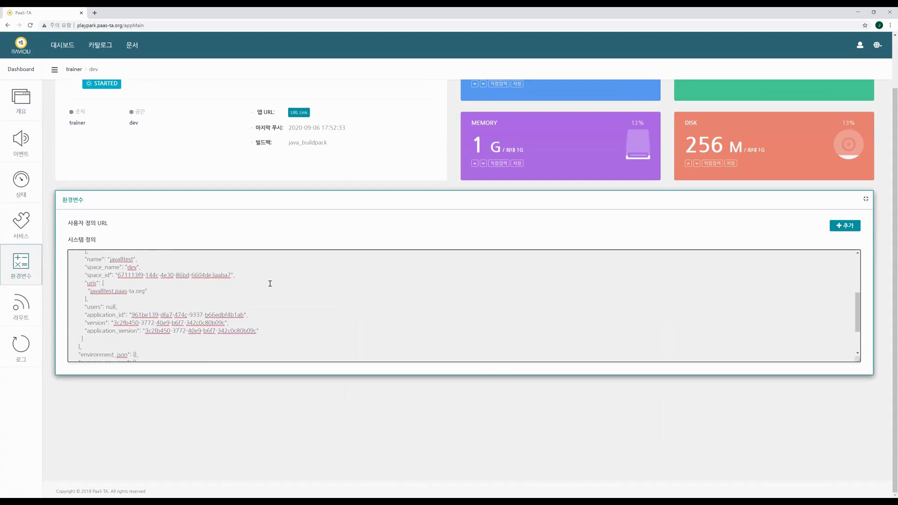
scroll(259, 286, down, 1)
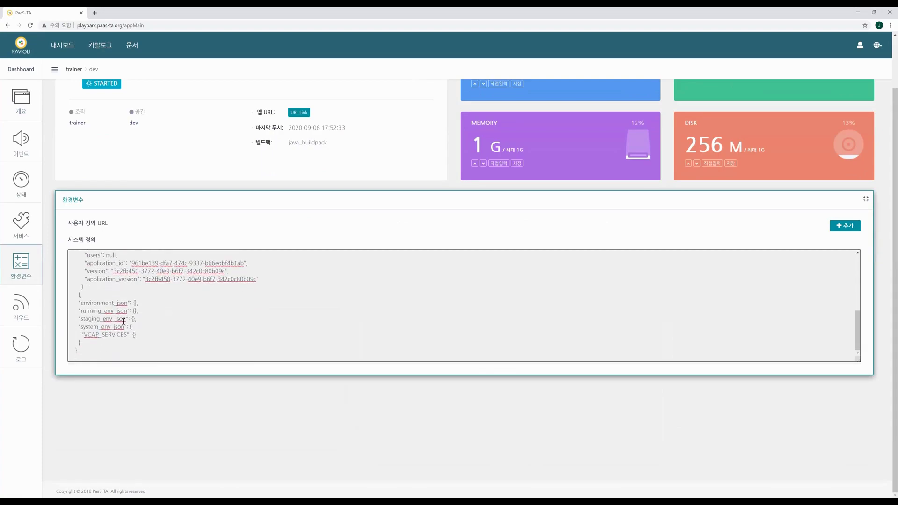
drag(84, 334, 124, 336)
double_click(866, 199)
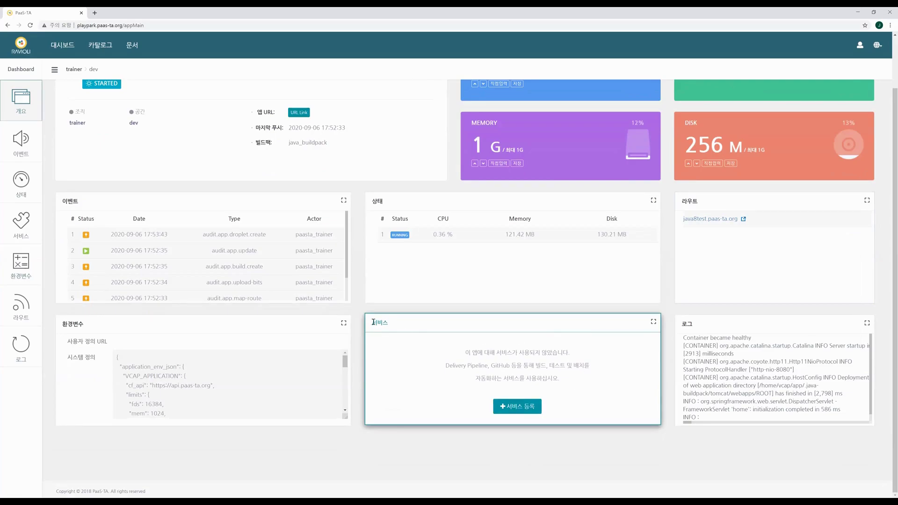
click(343, 323)
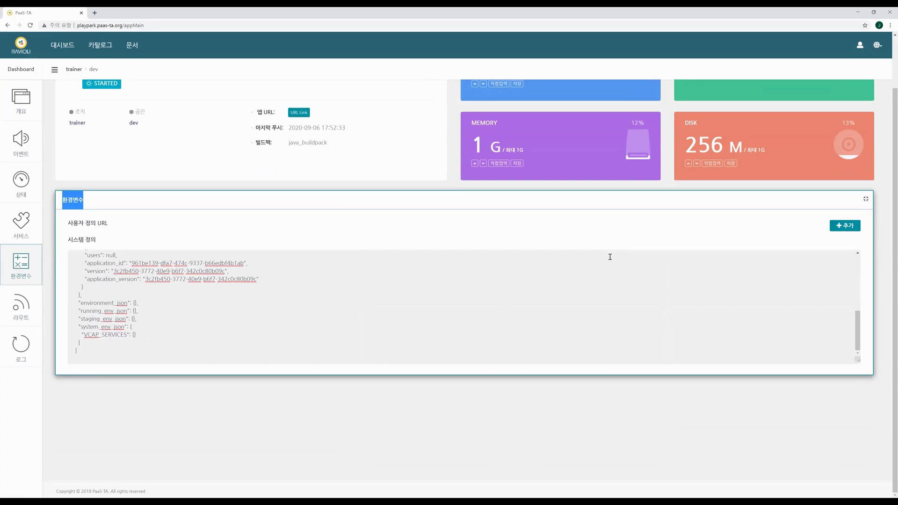
click(865, 200)
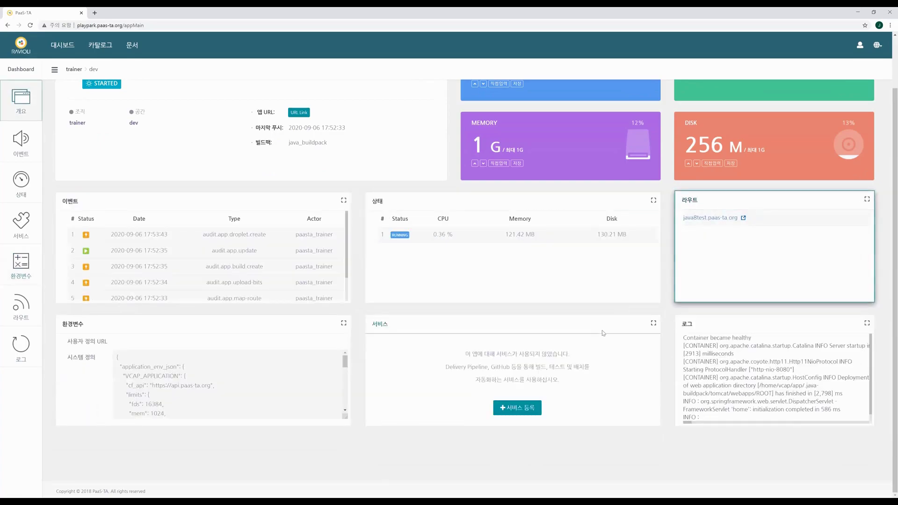
click(867, 322)
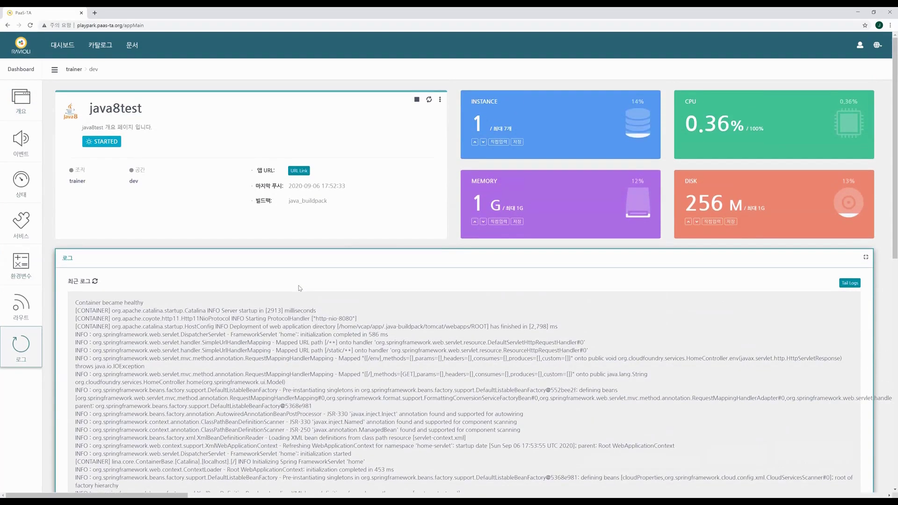
scroll(299, 286, down, 7)
scroll(298, 285, down, 5)
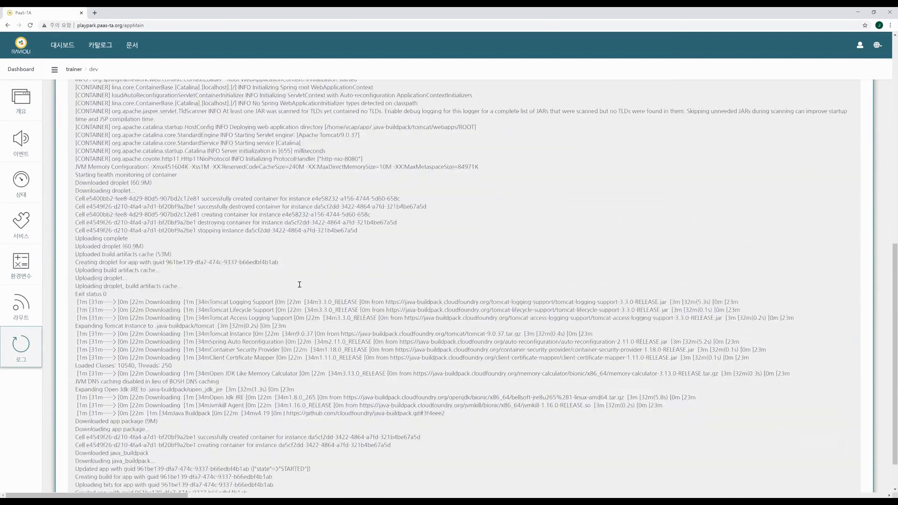
scroll(465, 285, up, 10)
scroll(465, 285, up, 3)
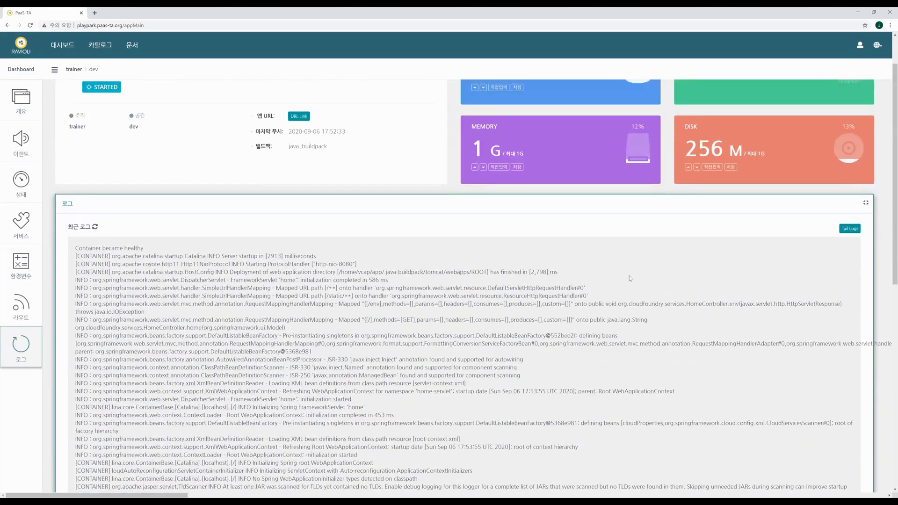
click(865, 204)
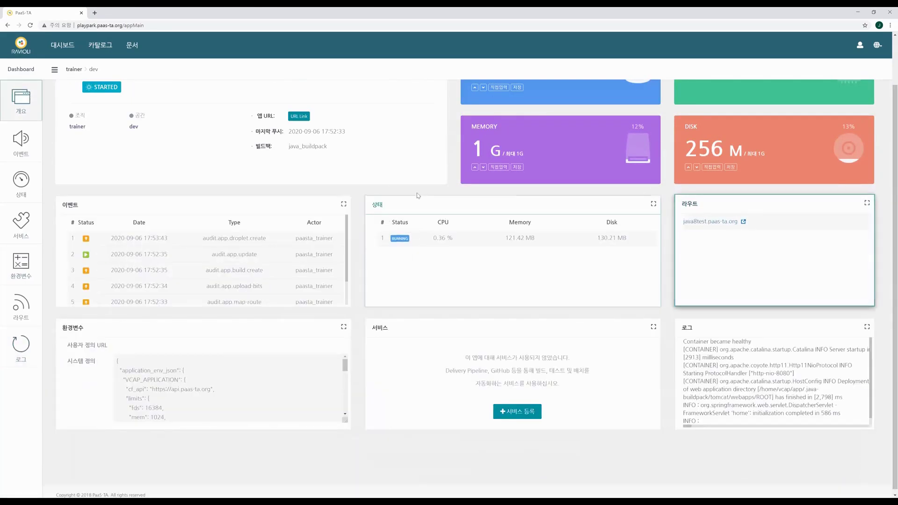
scroll(561, 197, up, 1)
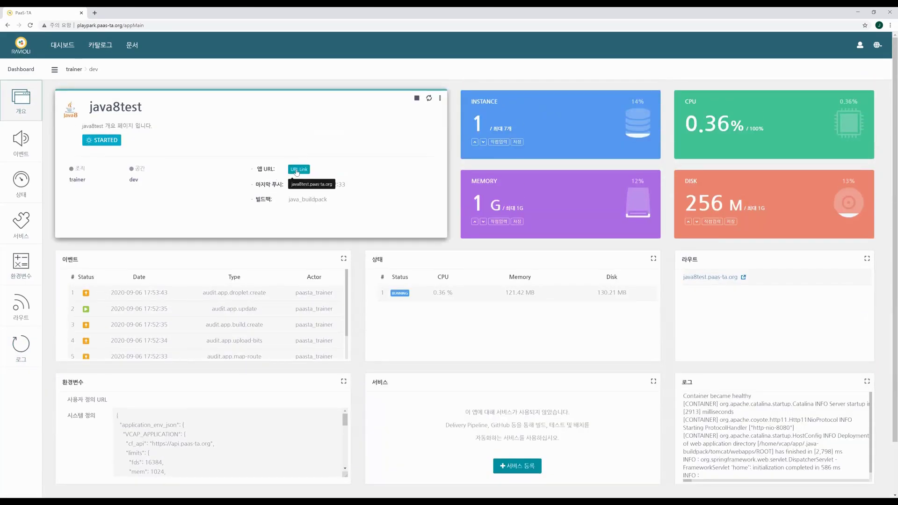
click(296, 170)
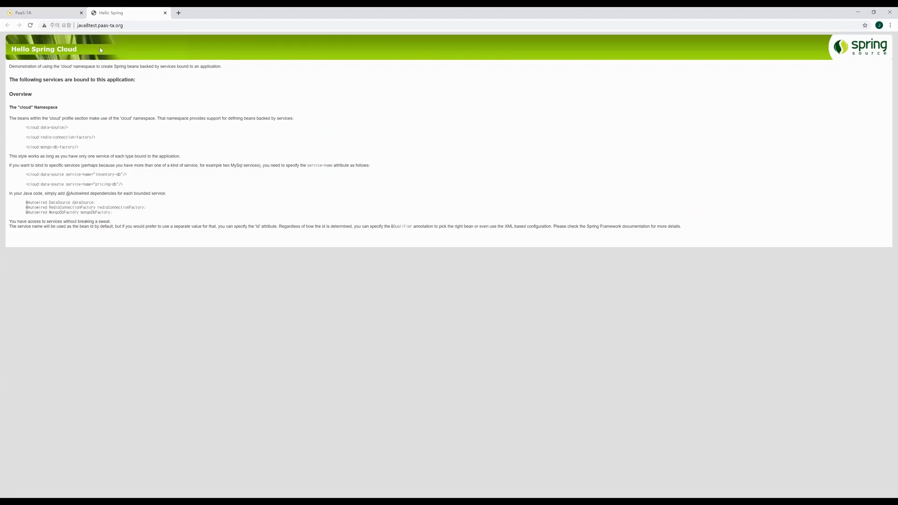
click(164, 13)
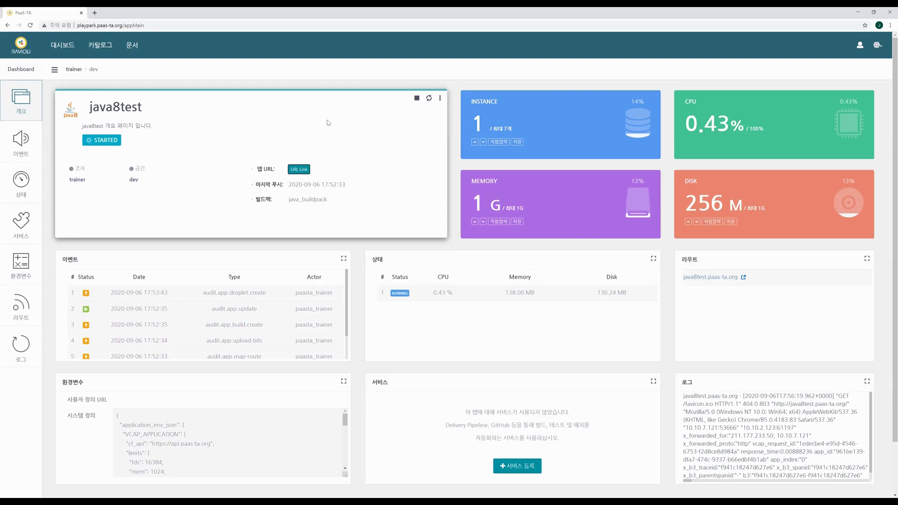
Step: Go to the catalog's services section and select the Mysql DBMS service card
click(96, 46)
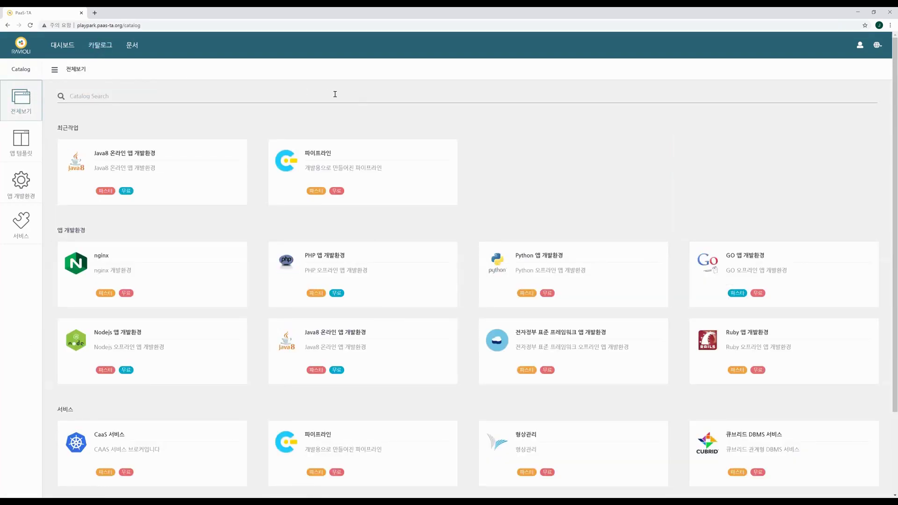
scroll(397, 108, down, 3)
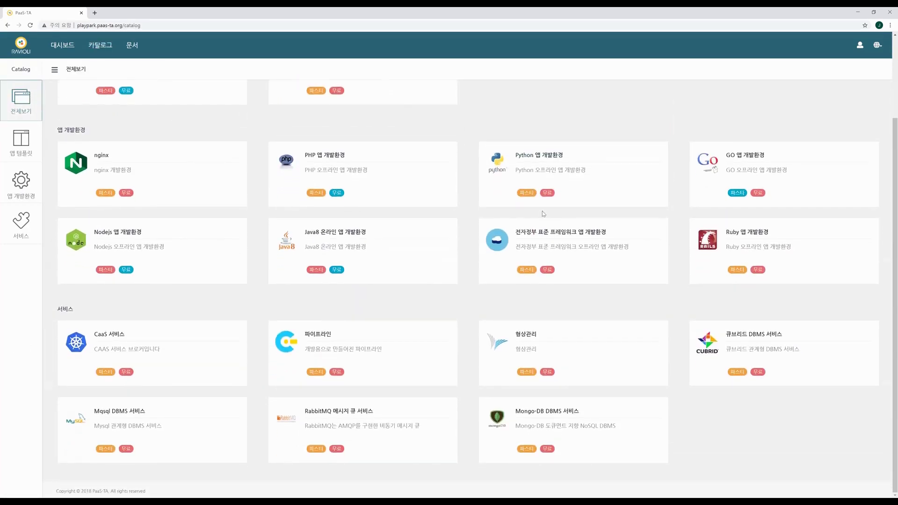
click(136, 411)
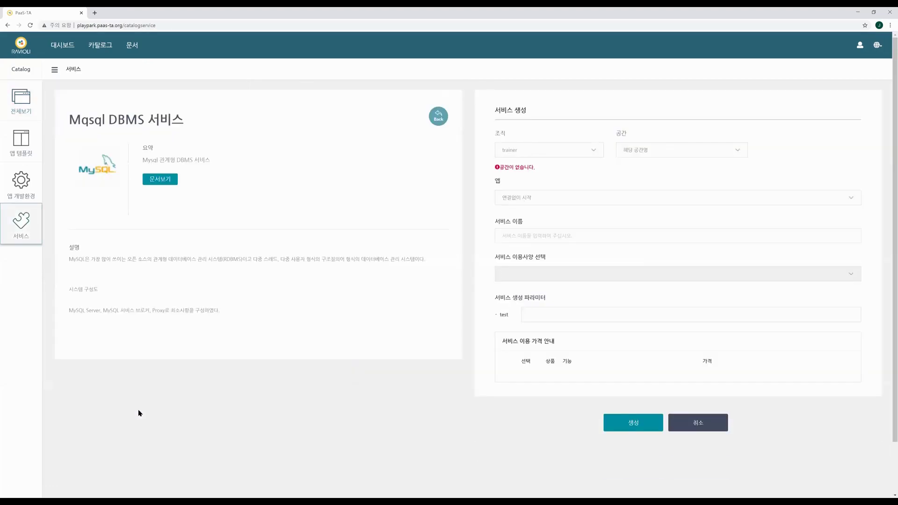